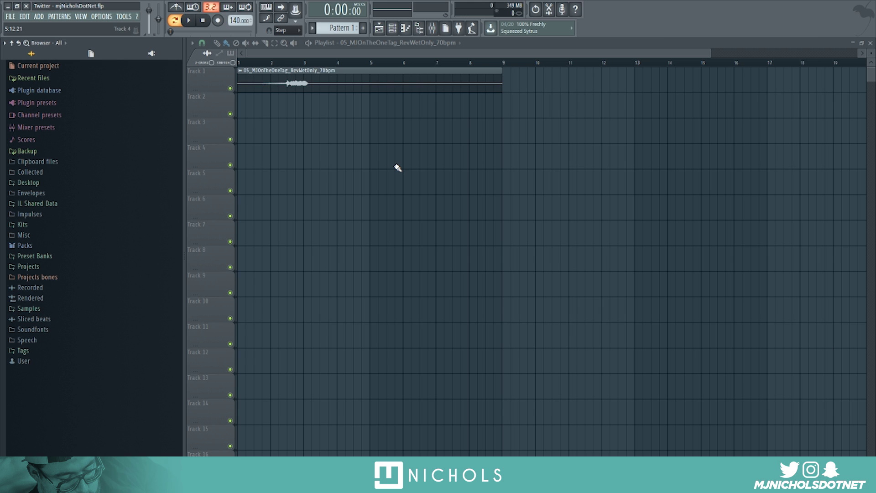
Play the MJOnTheOneTag_RevWetOnly clip on Track 1 from the start of the playlist and stop playback.
drag(256, 63, 227, 65)
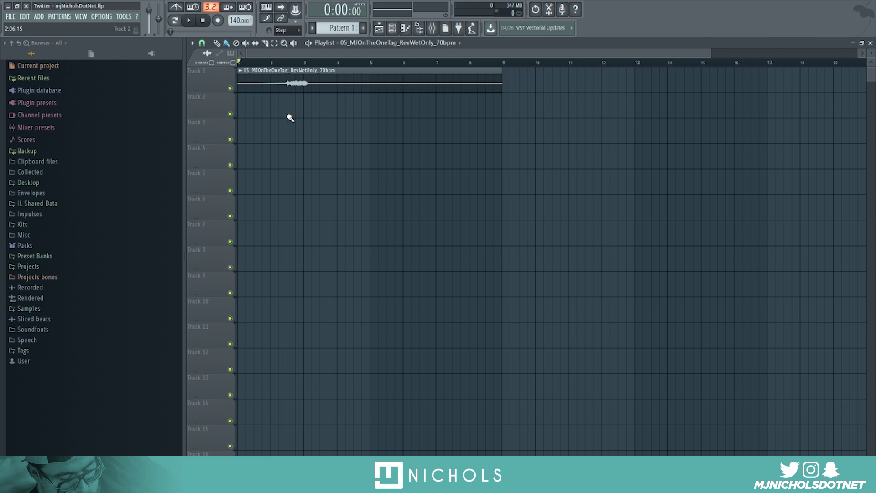
click(189, 20)
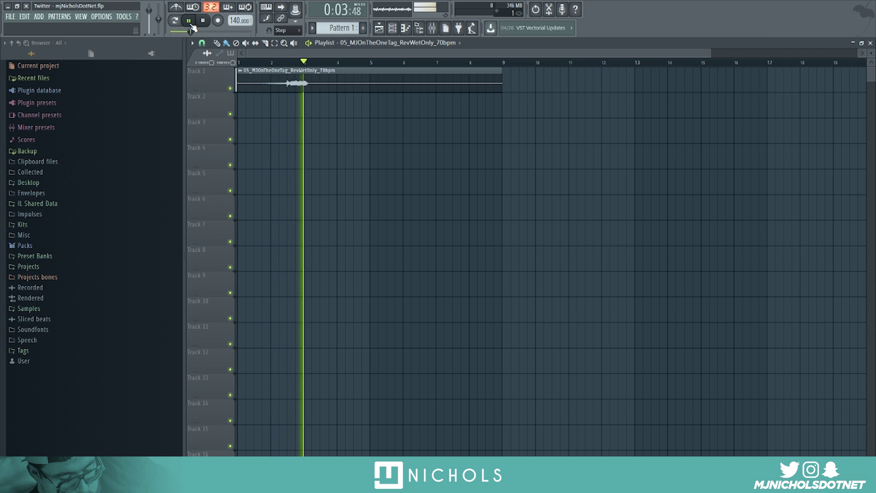
key(space)
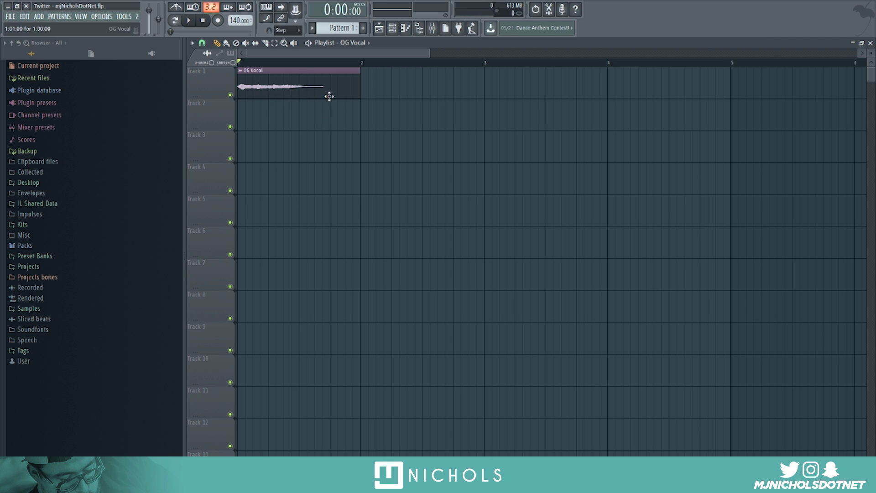
Audition the OG Vocal clip and check its mixer track assignment in the Channel rack.
key(space)
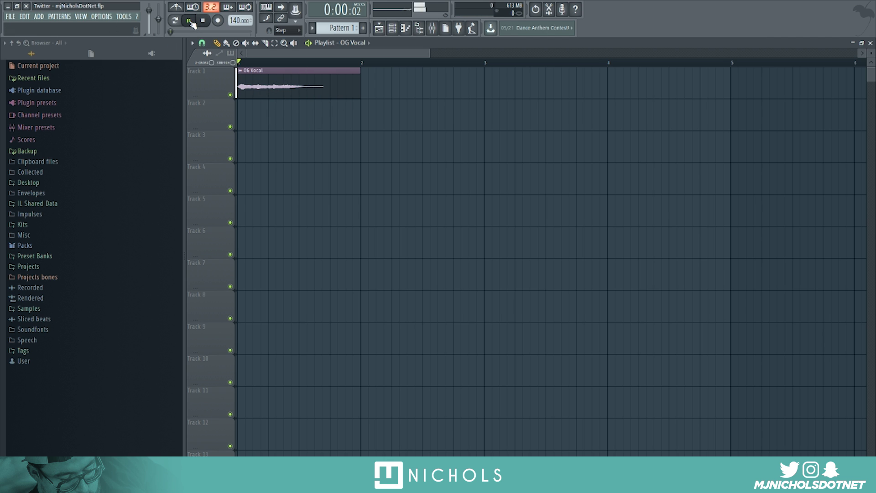
key(space)
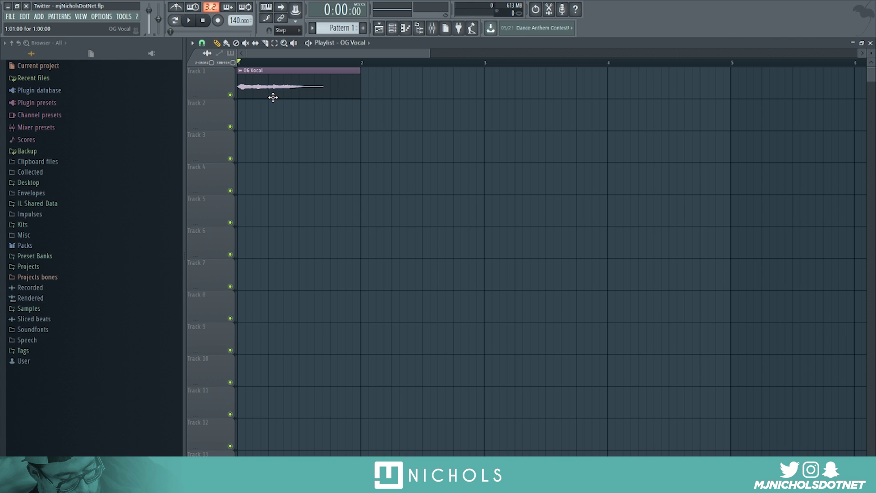
key(F6)
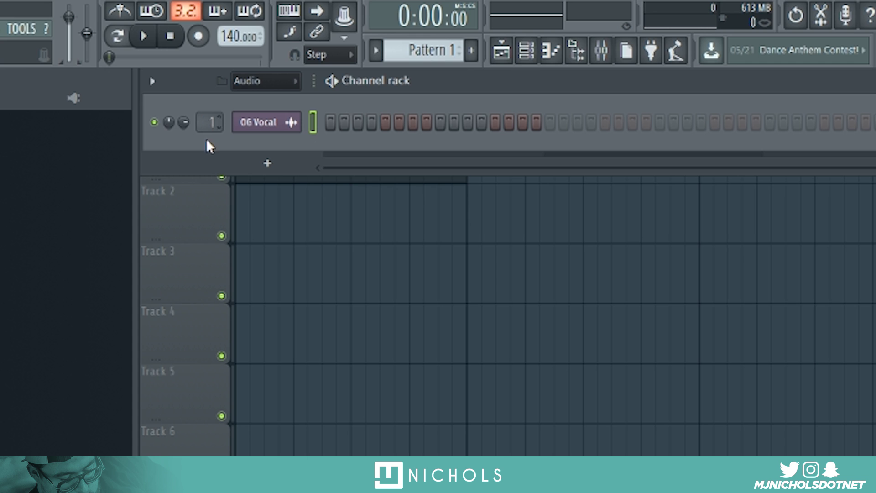
key(F6)
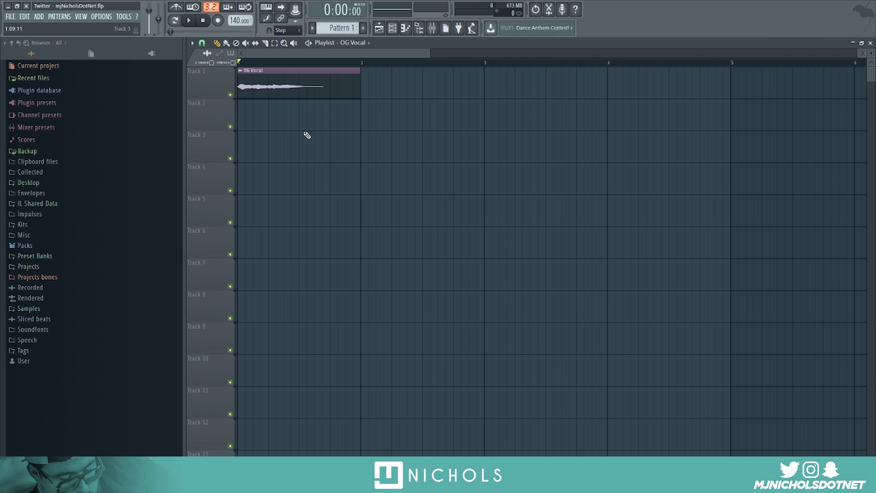
Select the timeline from bar 1 to bar 9 and add Fruity Reeverb 2 to slot 2 of mixer Insert 1.
scroll(275, 132, down, 5)
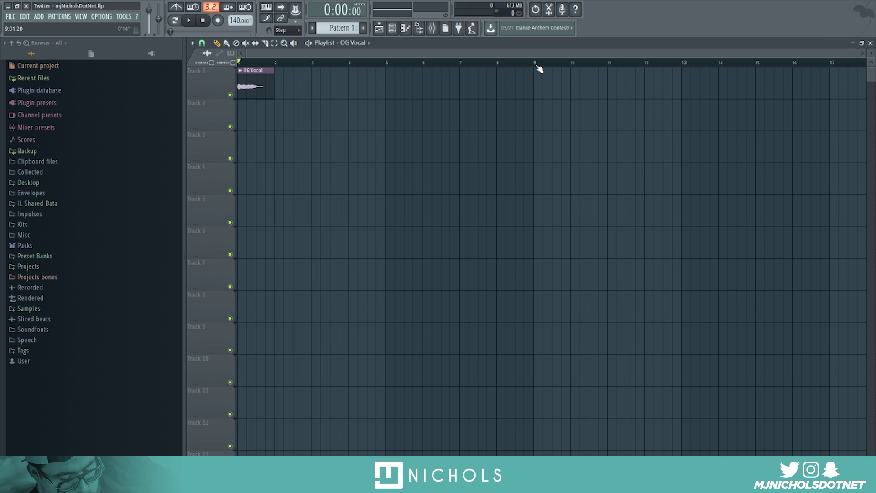
drag(534, 64, 187, 63)
click(431, 28)
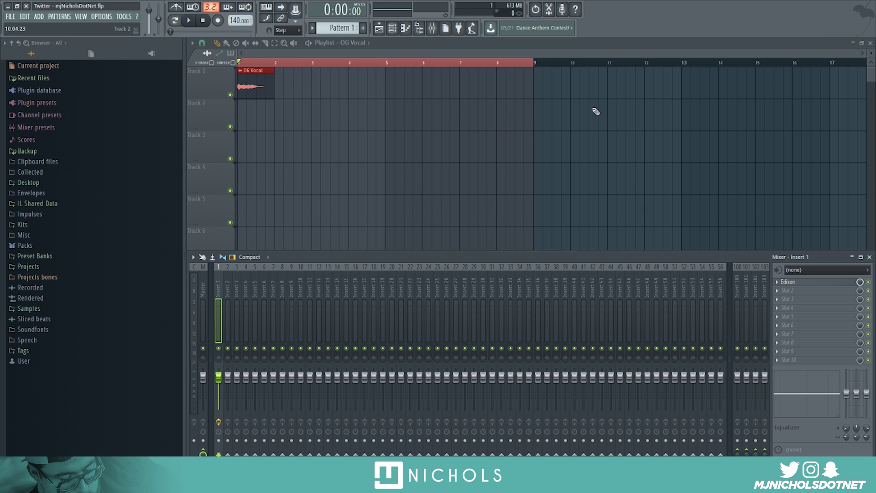
click(782, 291)
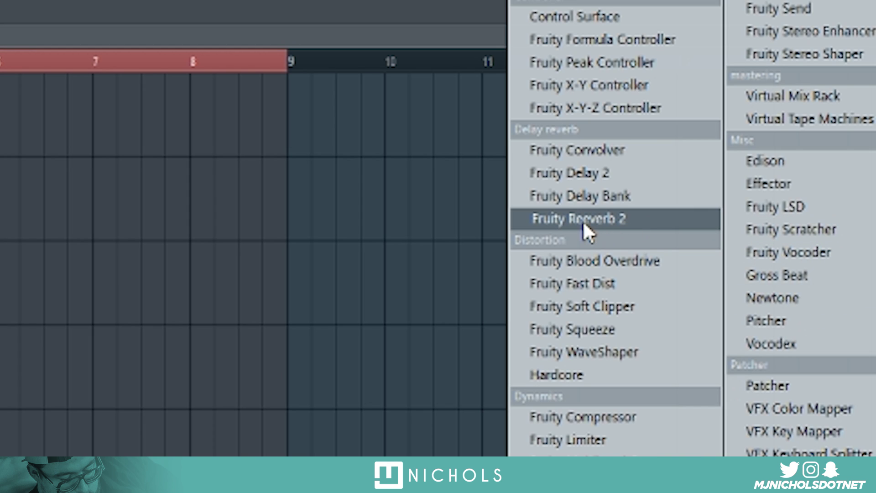
click(582, 218)
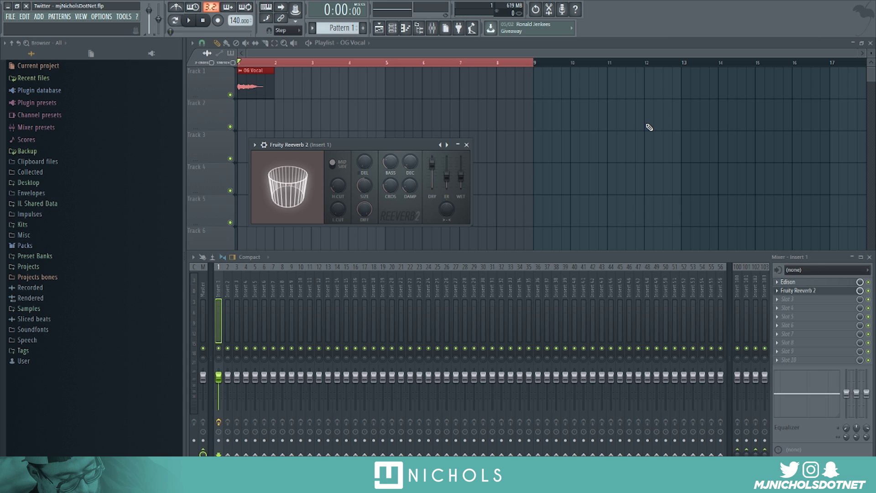
Load The Venue preset in Fruity Reeverb 2, raise Wet and Size to maximum, lower Dry and increase Decay.
right_click(447, 145)
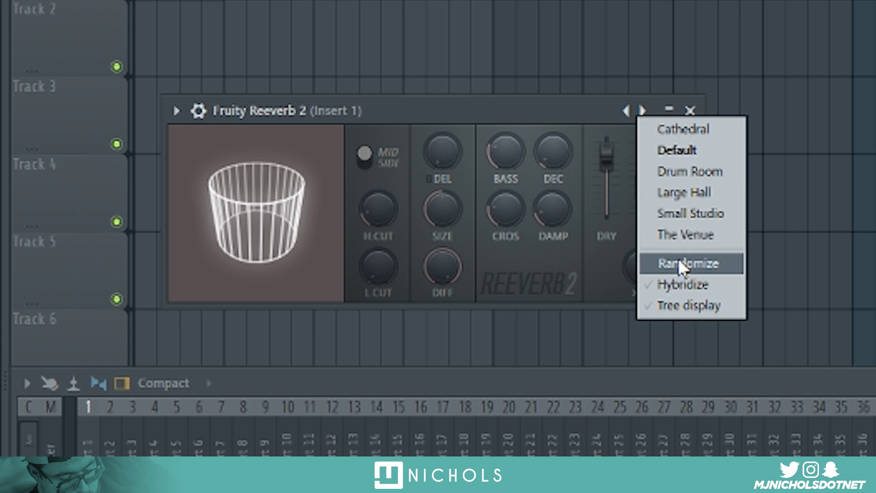
click(685, 235)
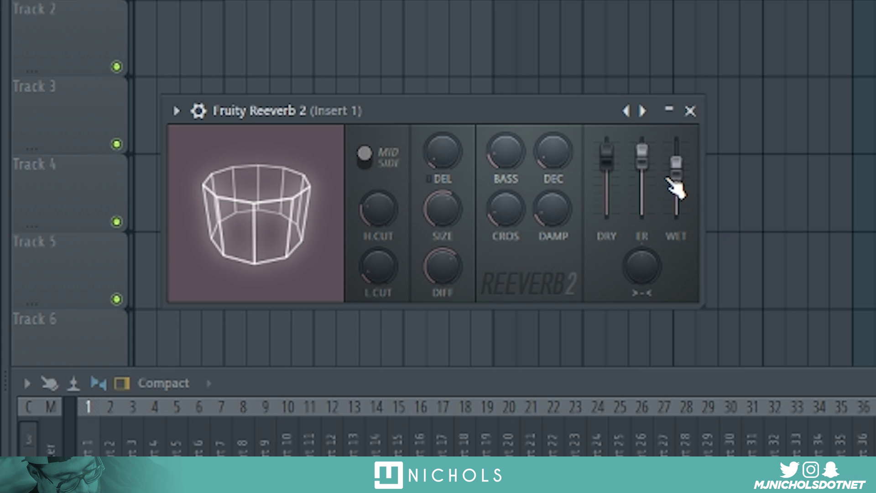
drag(675, 177, 674, 144)
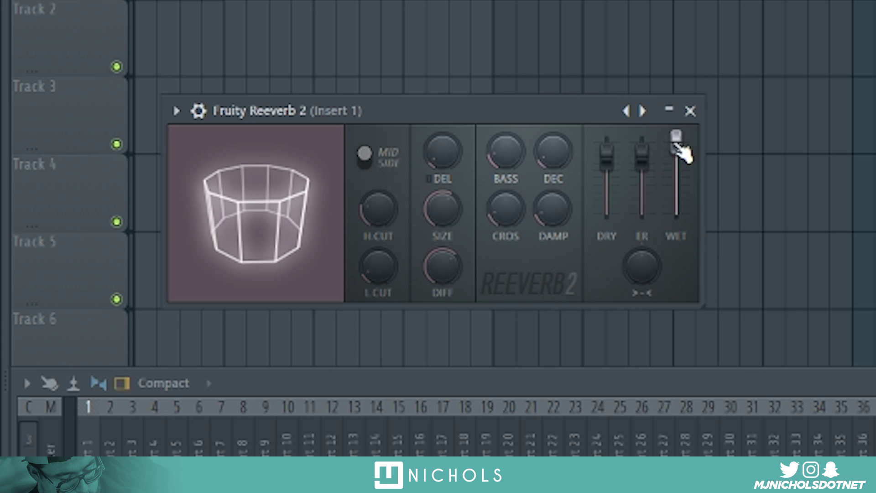
drag(606, 156, 606, 171)
drag(442, 208, 442, 190)
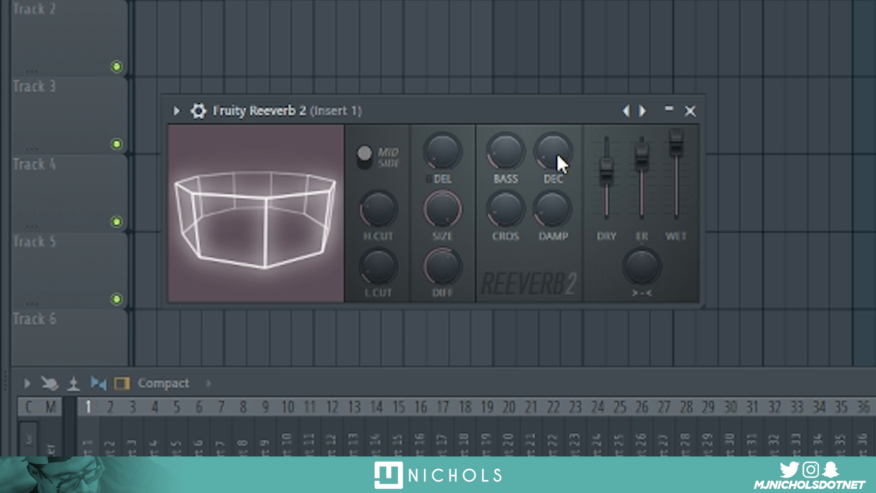
drag(558, 161, 559, 164)
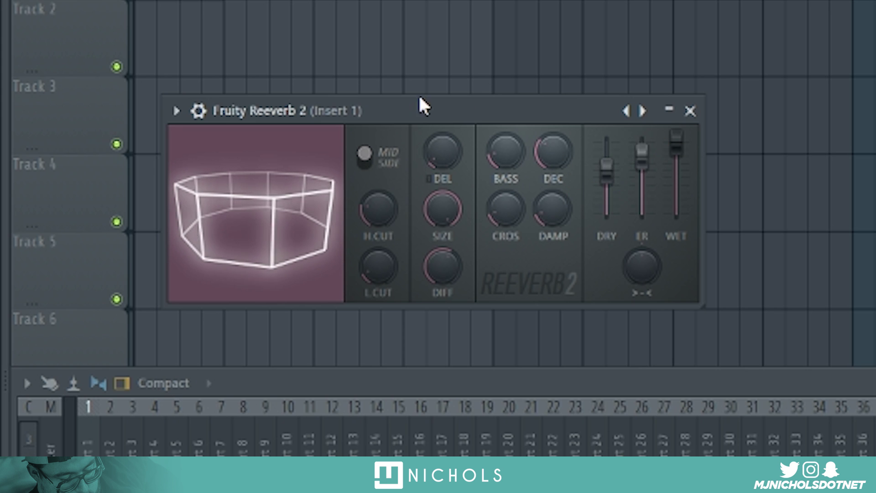
Play the OG Vocal through the reverb, stop it, and close the Fruity Reeverb 2 and mixer windows.
click(190, 20)
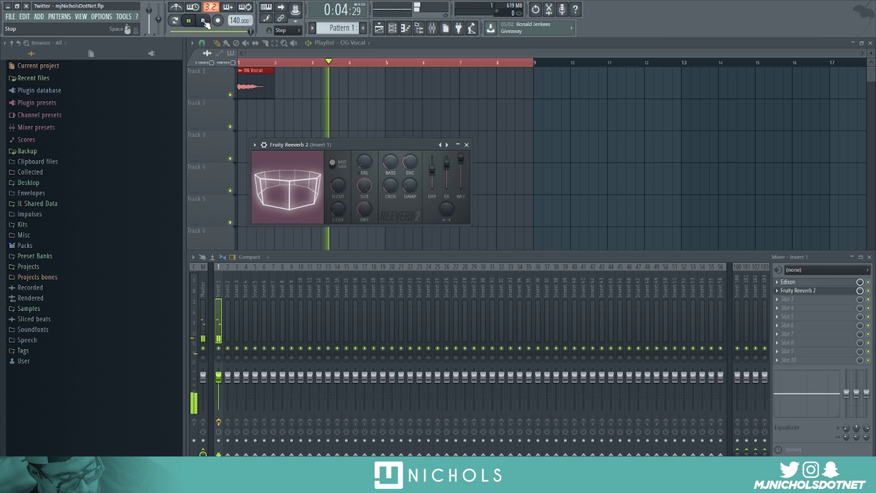
click(203, 21)
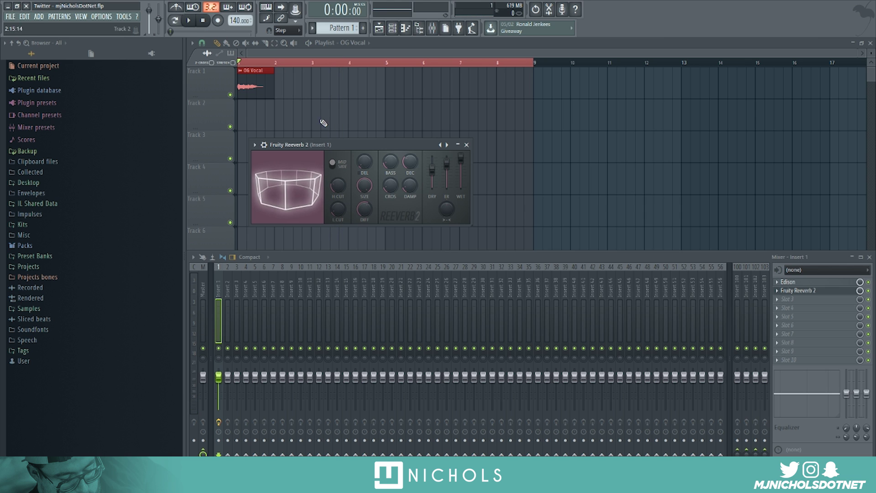
click(466, 145)
key(F9)
Shorten the OG Vocal clip to about one step at the start of bar 1 and play it back.
scroll(226, 100, up, 8)
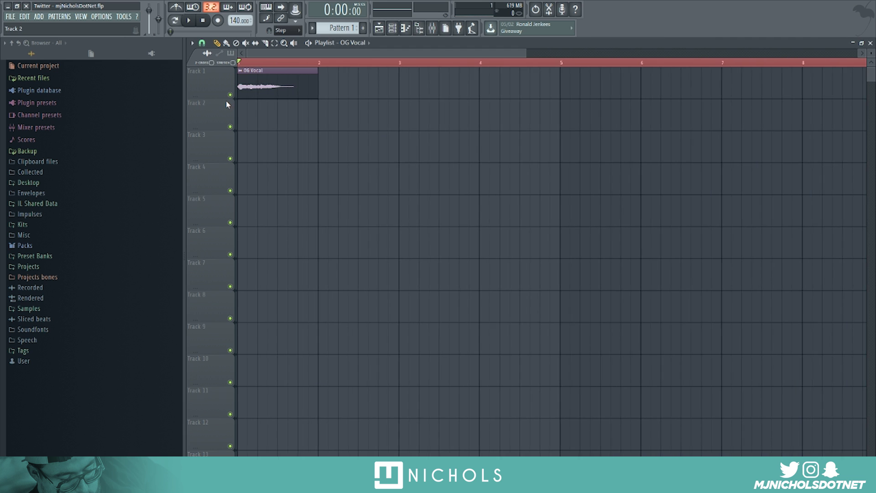
drag(685, 89, 239, 90)
scroll(321, 118, down, 6)
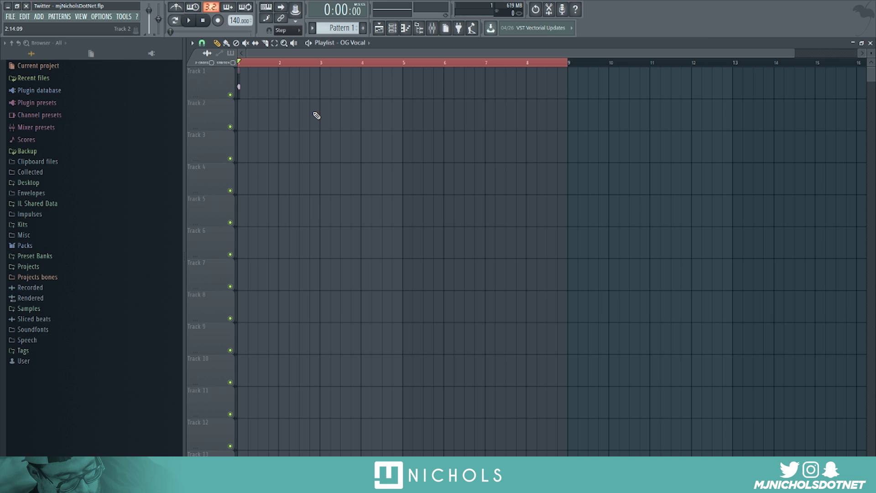
key(space)
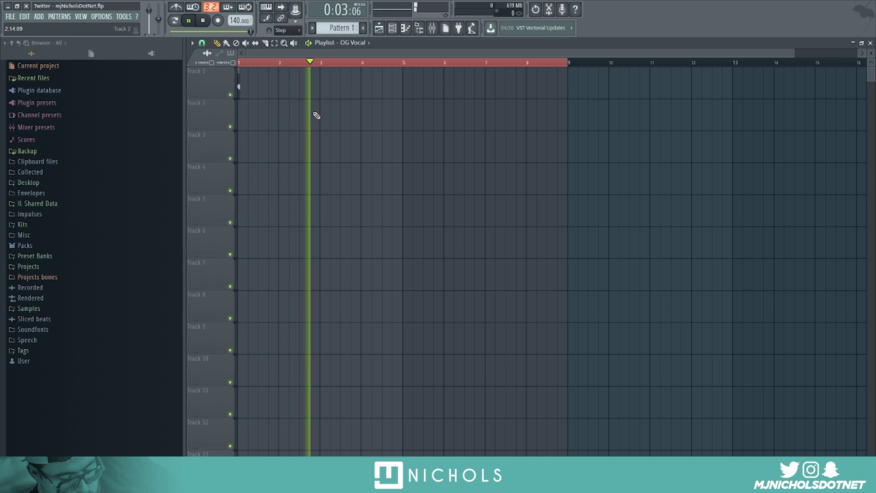
key(space)
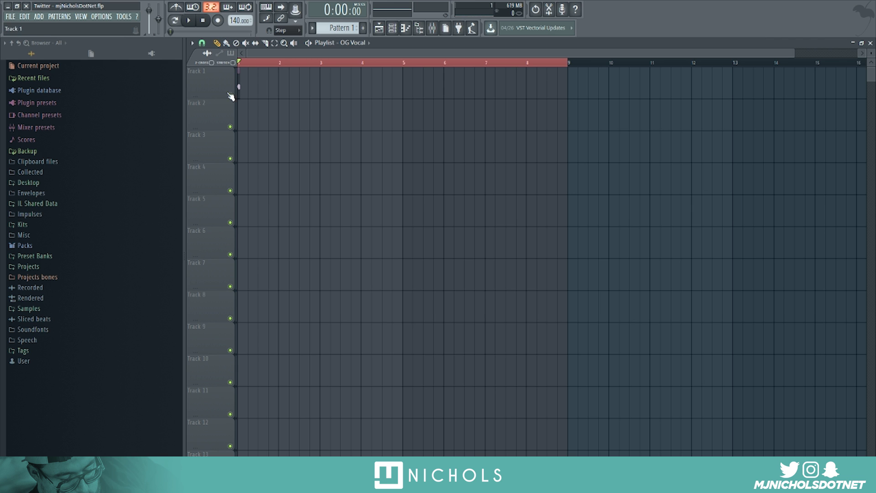
Add Edison to slot 3 of mixer Insert 1, after Fruity Reeverb 2.
key(F9)
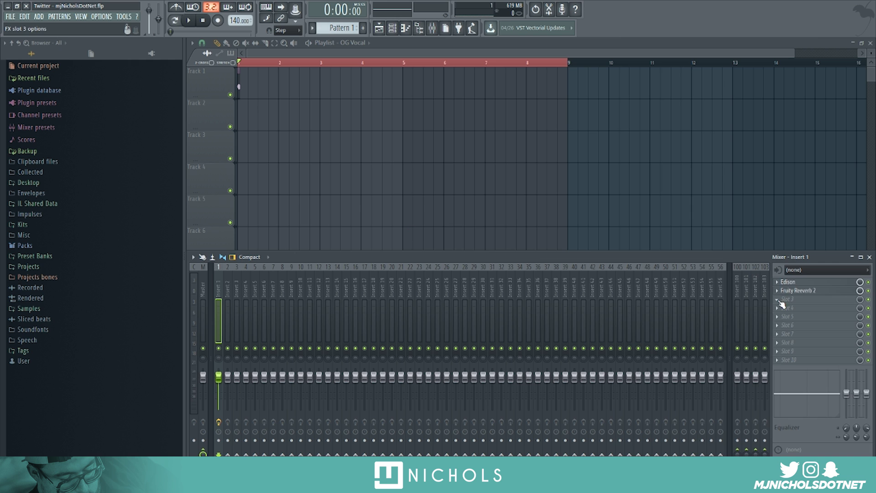
click(796, 287)
click(727, 176)
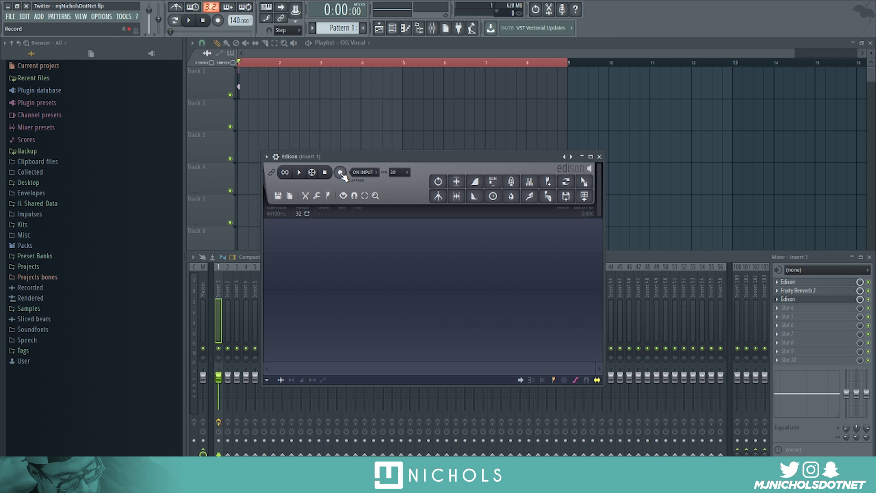
Record the shortened vocal and its full reverb tail into Edison with On Input recording, stopping after the tail fades.
click(340, 173)
click(189, 21)
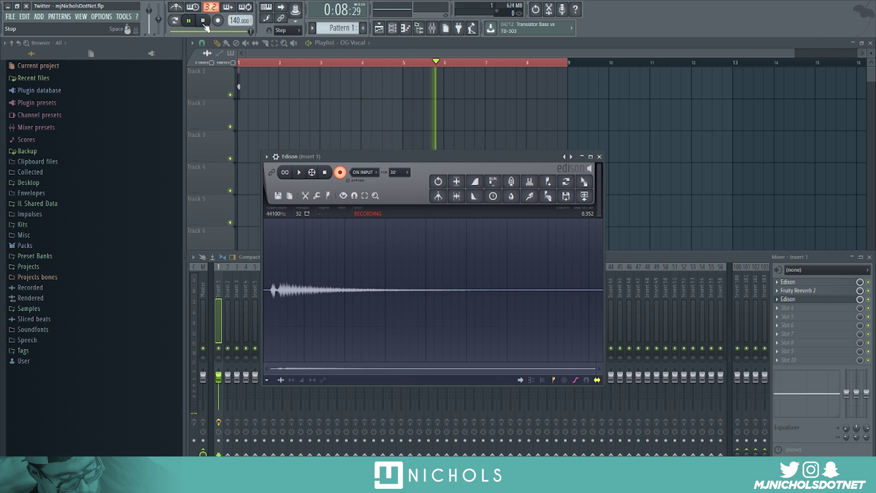
click(204, 21)
click(326, 172)
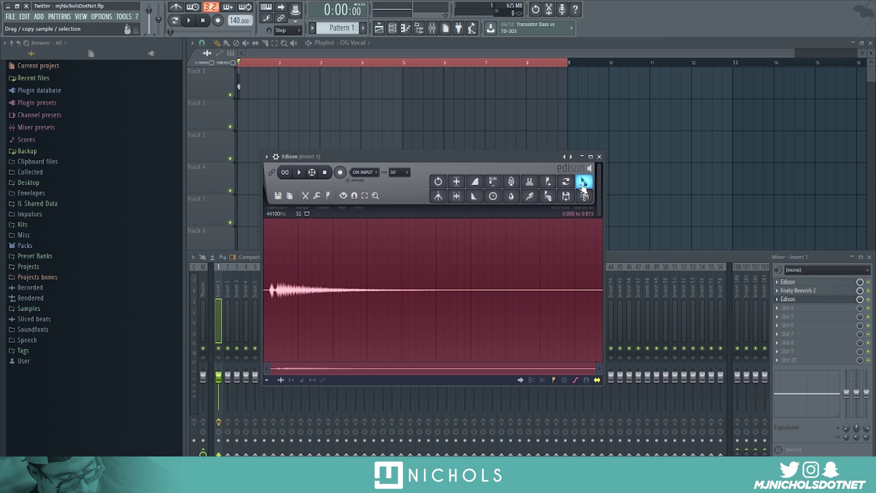
Place the Edison recording on Track 2 starting at bar 1, and extend the OG Vocal clip to one full bar.
drag(583, 185, 285, 113)
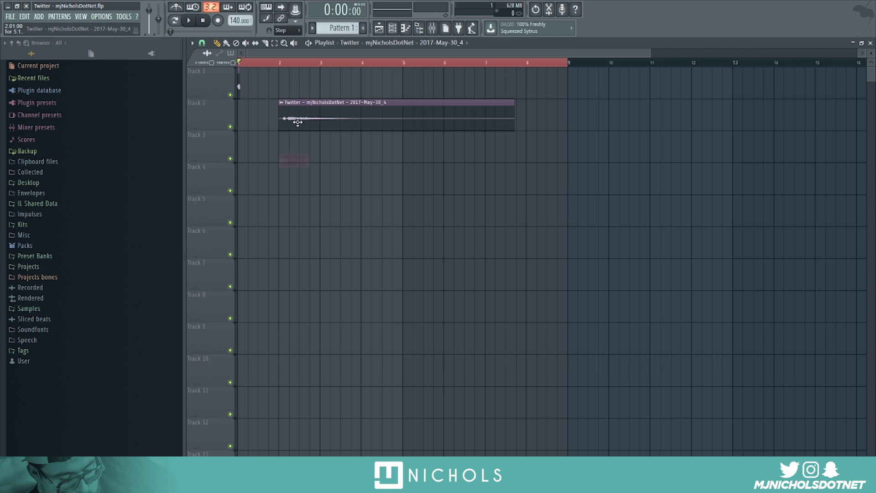
scroll(222, 135, up, 1)
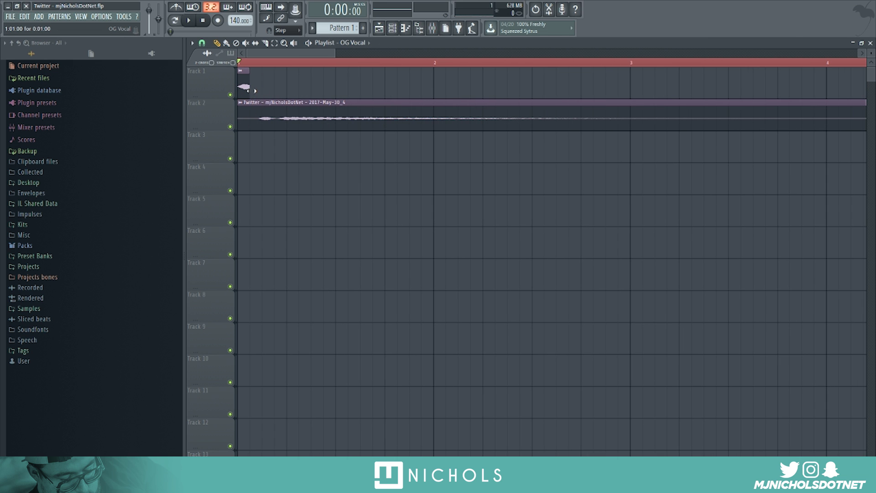
drag(248, 88, 433, 90)
scroll(429, 107, down, 3)
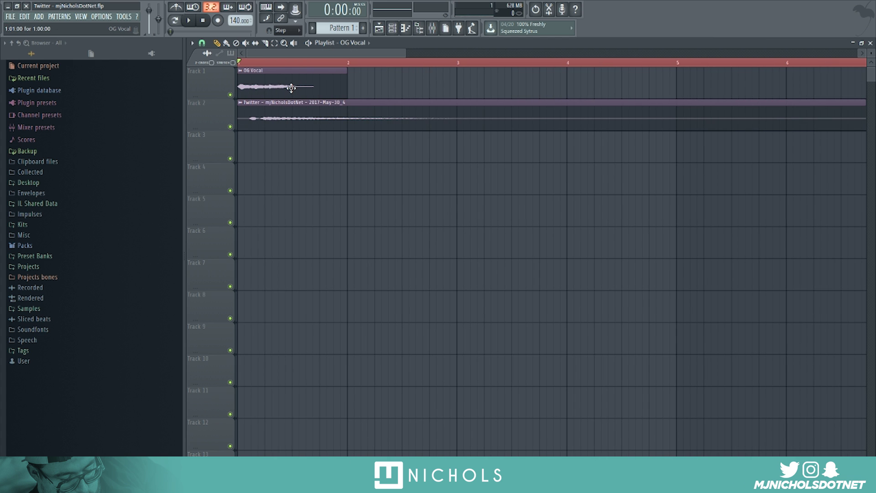
Bypass Fruity Reeverb 2 on mixer Insert 1 and move the OG Vocal clip to about beat 2 of bar 8.
key(F9)
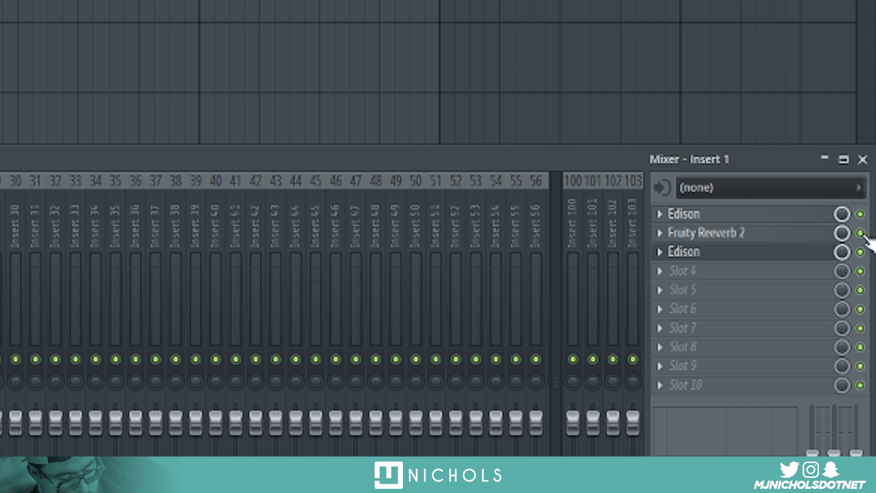
click(860, 234)
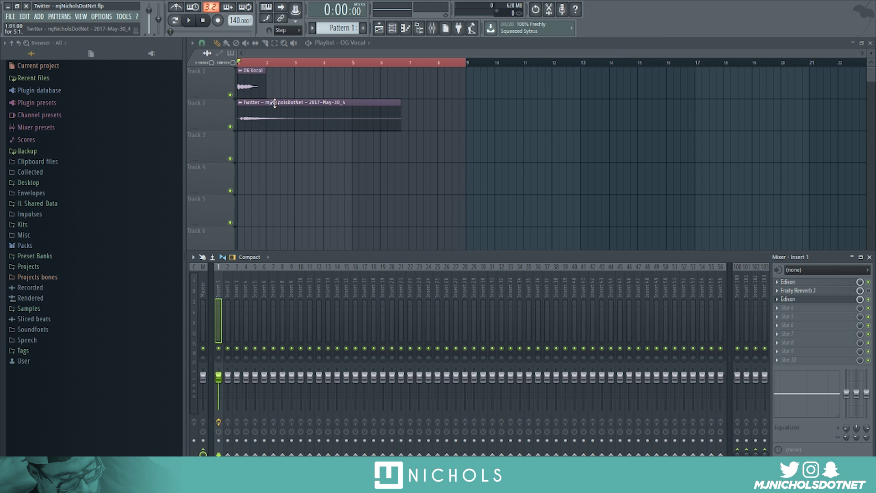
key(F9)
drag(247, 87, 454, 87)
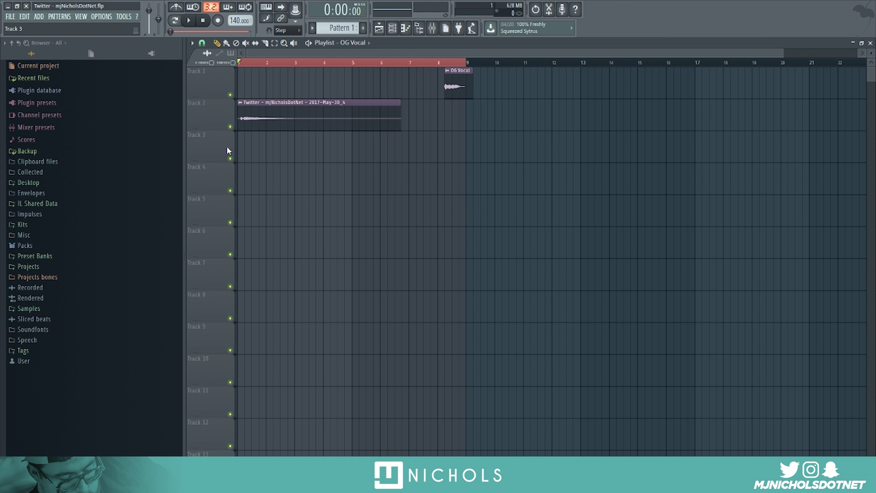
Route the Edison recording on Track 2 to mixer Insert 2 and enable Reverse in its channel settings.
scroll(211, 156, up, 2)
scroll(210, 156, up, 2)
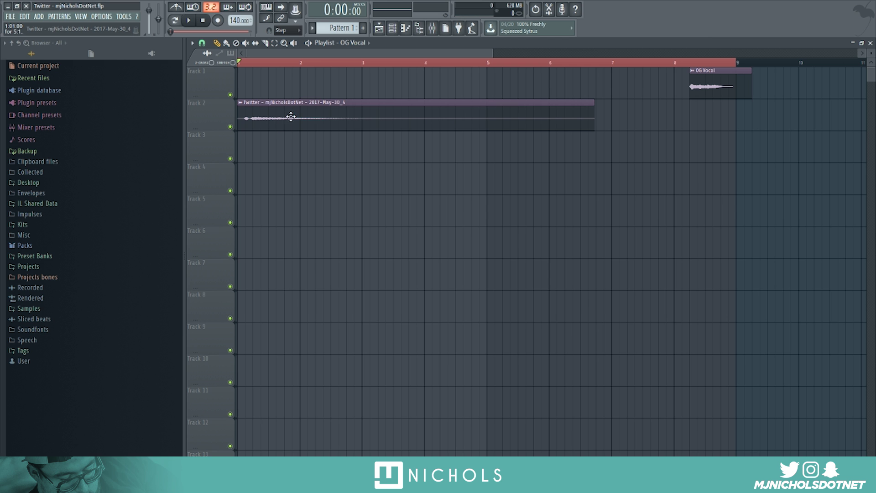
double_click(278, 115)
drag(306, 98, 310, 115)
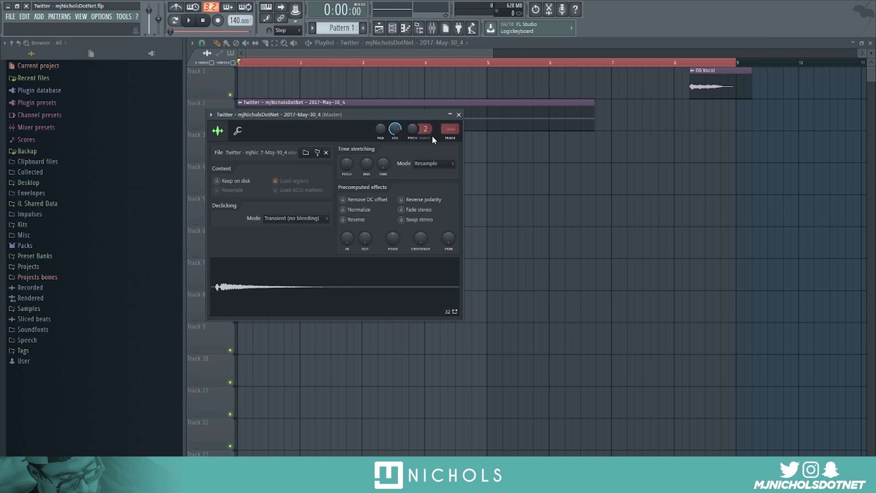
drag(450, 129, 450, 120)
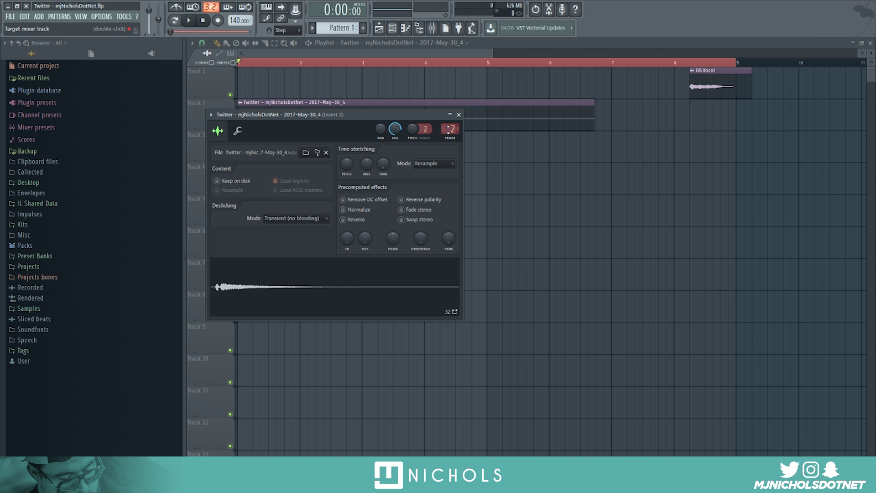
click(348, 221)
key(Escape)
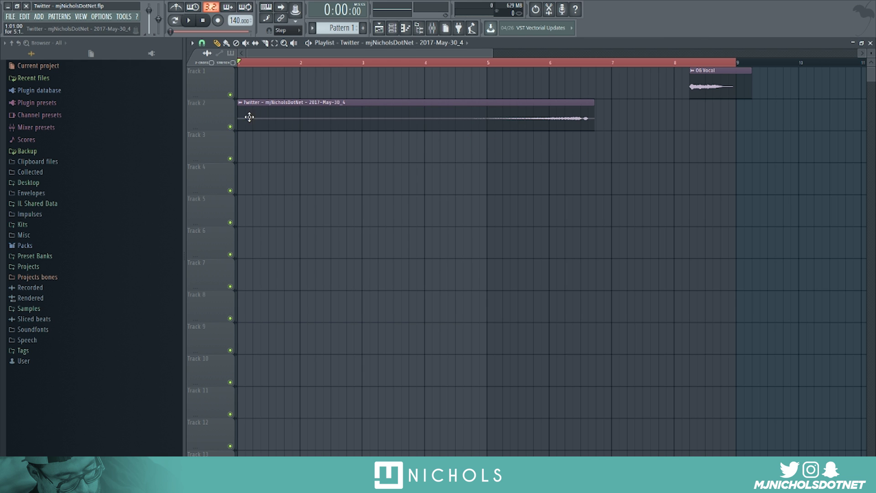
Trim the quiet start of the reversed recording, leaving about 1.6 bars, and move the clip back to bar 1.
drag(239, 119, 297, 117)
scroll(319, 143, up, 5)
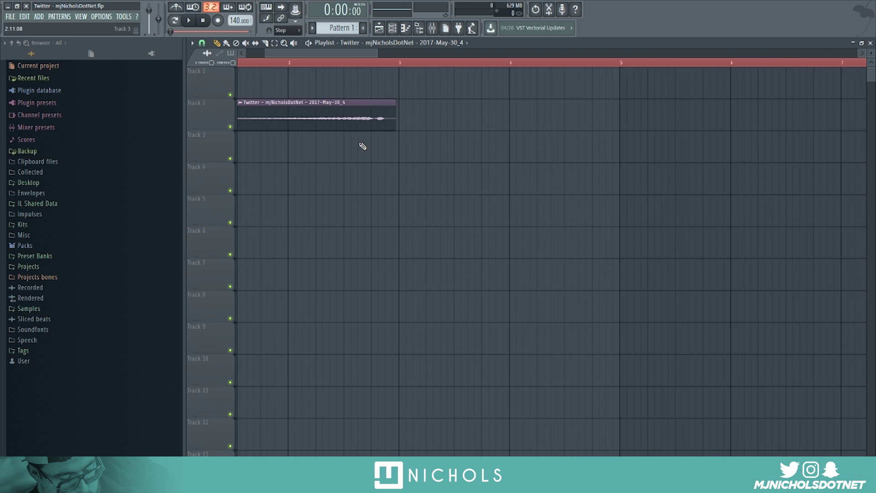
scroll(388, 145, down, 6)
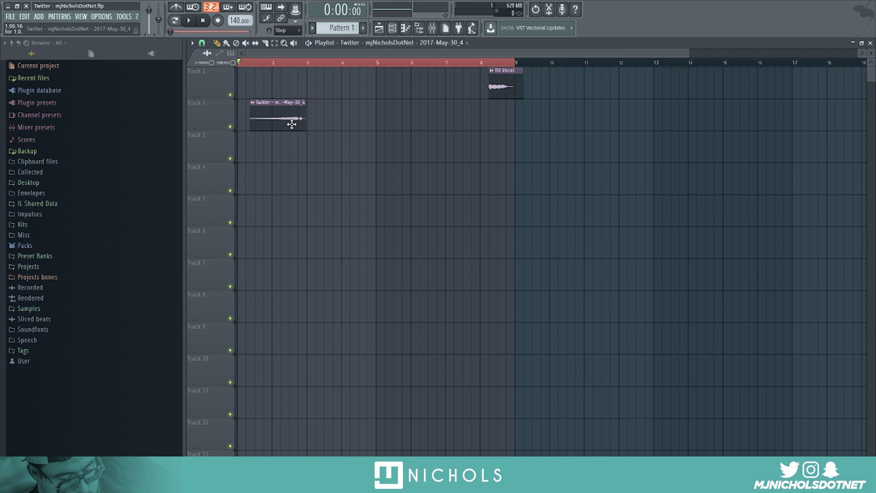
drag(284, 121, 249, 119)
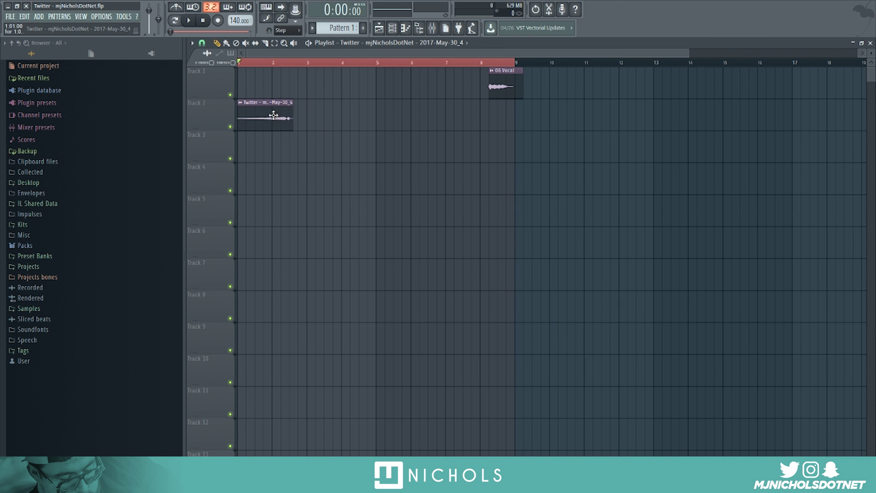
Move the OG Vocal clip to about beat 3 of bar 2, trim the reversed recording's end to meet it, and audition the transition.
drag(499, 86, 299, 87)
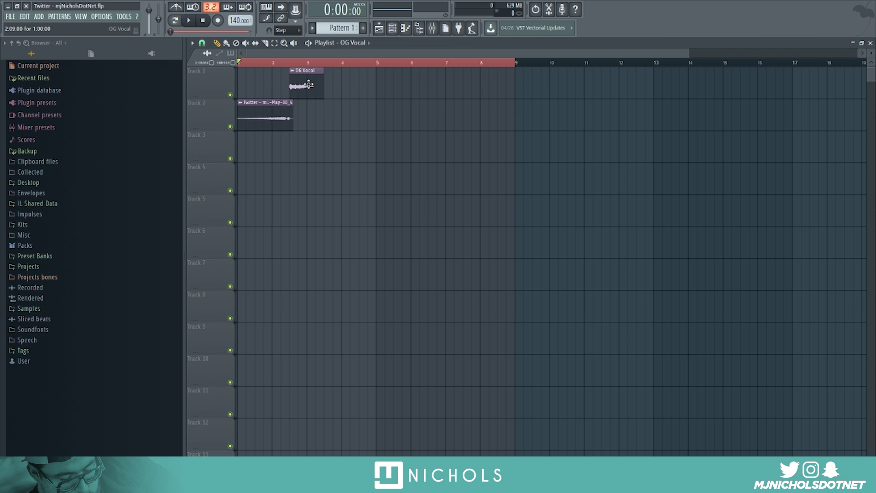
scroll(342, 130, up, 4)
scroll(342, 130, up, 5)
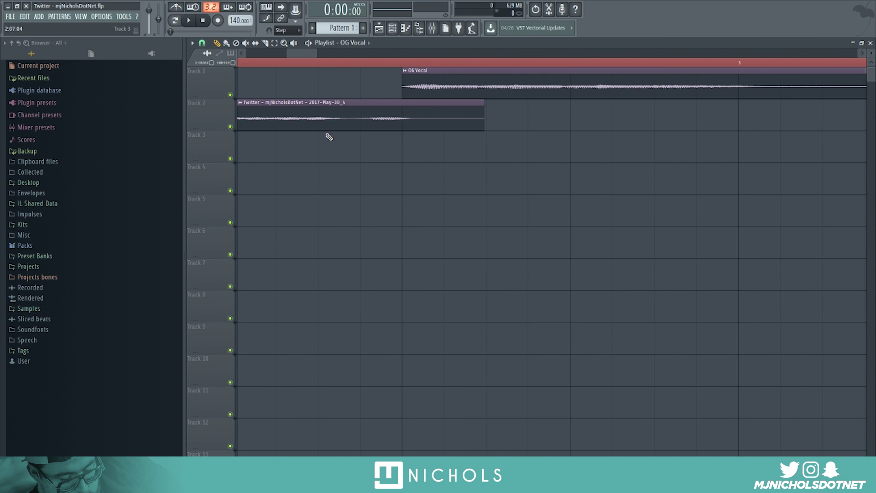
drag(484, 120, 411, 121)
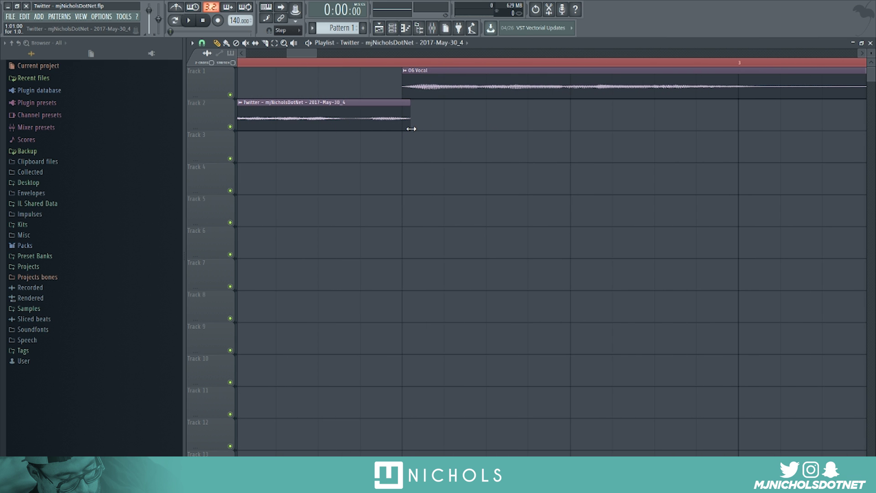
drag(432, 89, 440, 90)
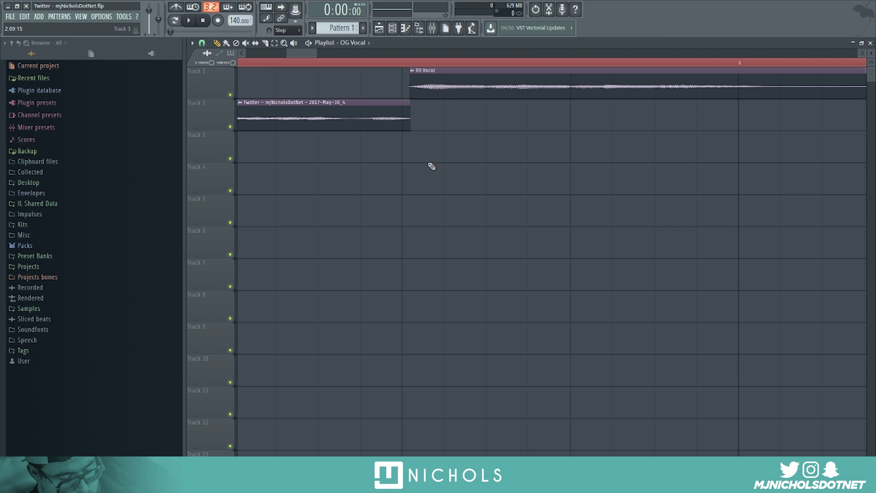
scroll(397, 170, down, 8)
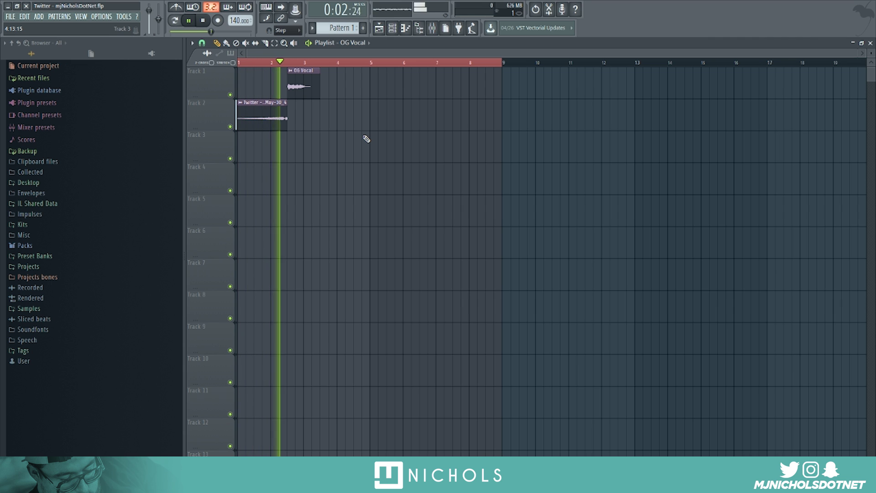
key(space)
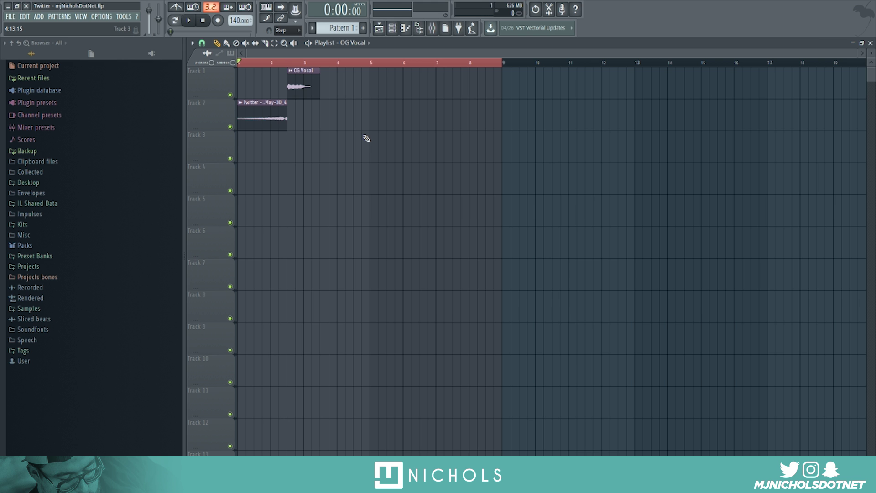
Trim the reversed recording's end to beat 2 of bar 2 and move the OG Vocal clip to start just before that point.
scroll(221, 148, up, 6)
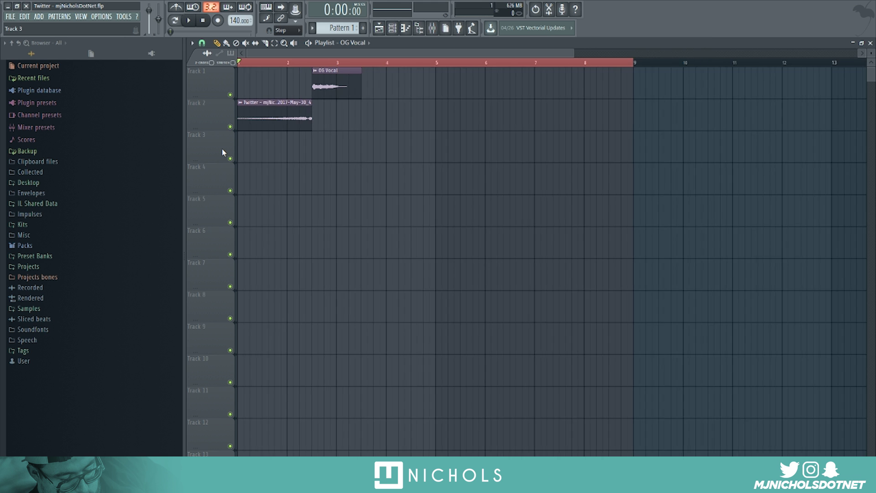
scroll(555, 150, up, 3)
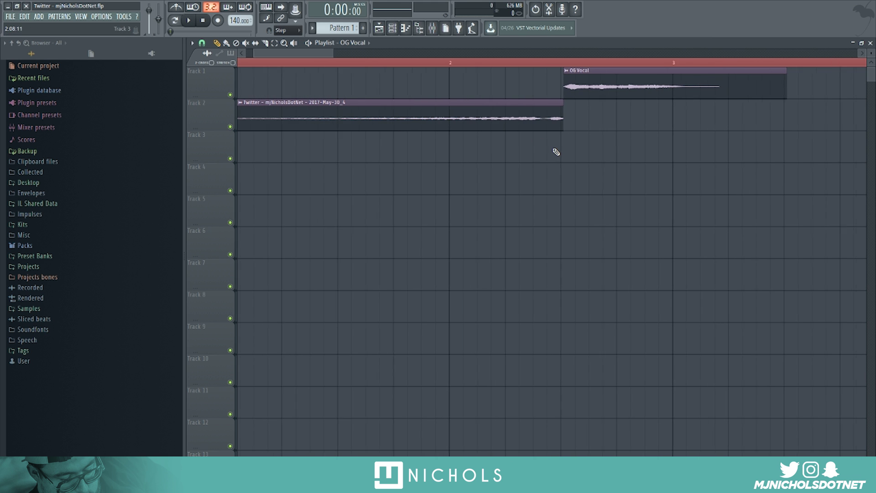
drag(576, 123, 470, 130)
scroll(477, 132, up, 2)
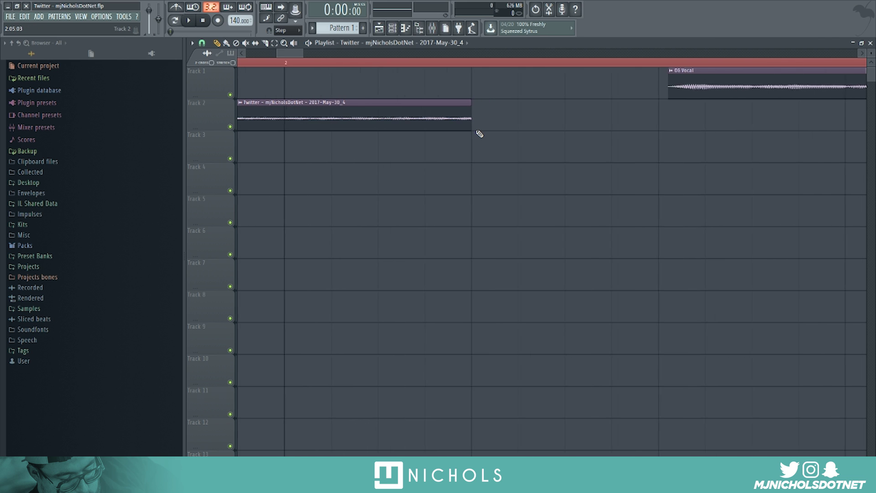
drag(674, 91, 500, 93)
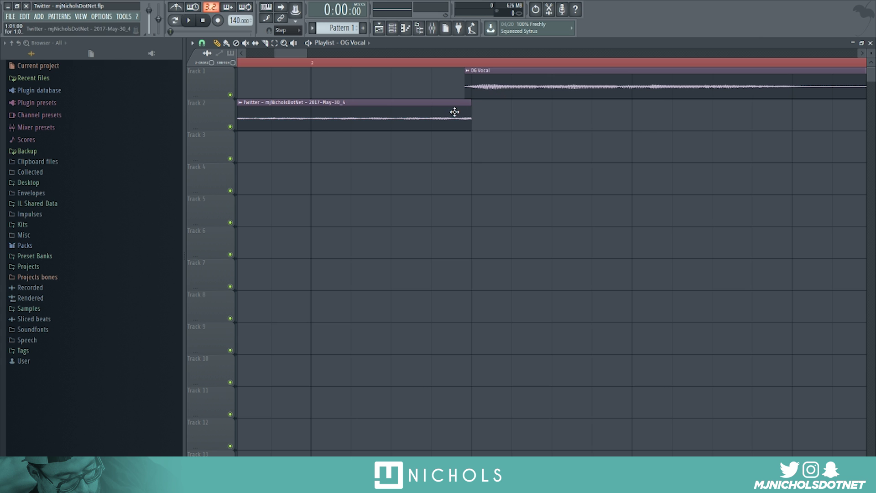
scroll(473, 122, up, 3)
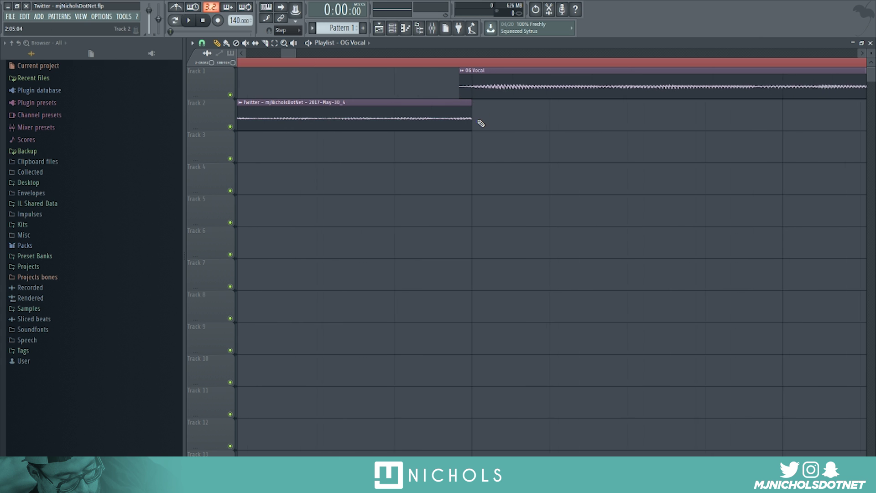
drag(518, 90, 505, 89)
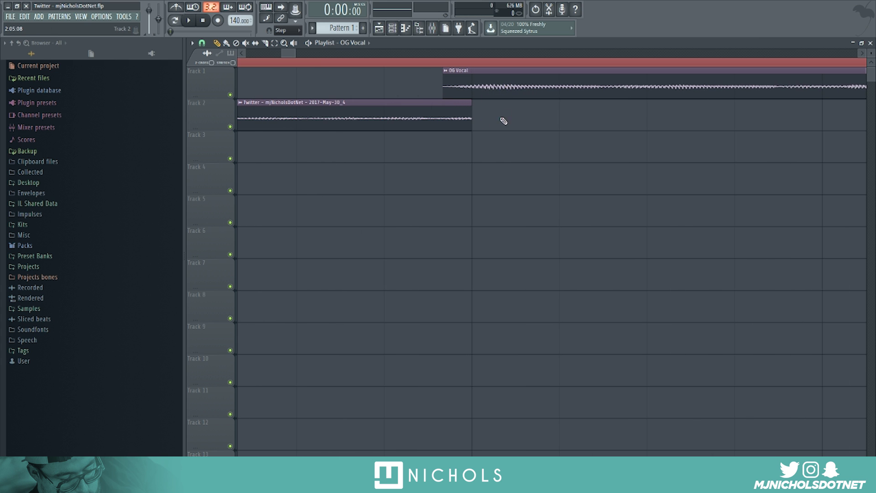
key(ctrl+z)
Audition the transition, and nudge the OG Vocal clip so its start meets the end of the reversed recording.
scroll(504, 139, down, 2)
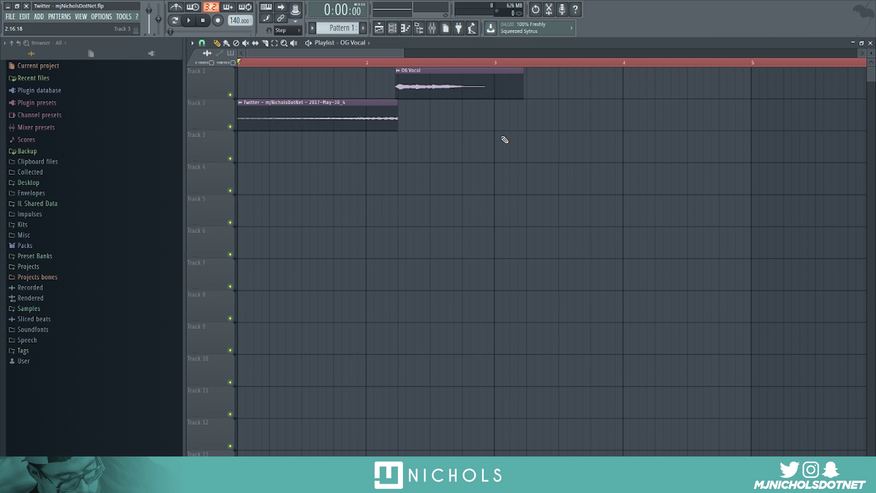
click(189, 21)
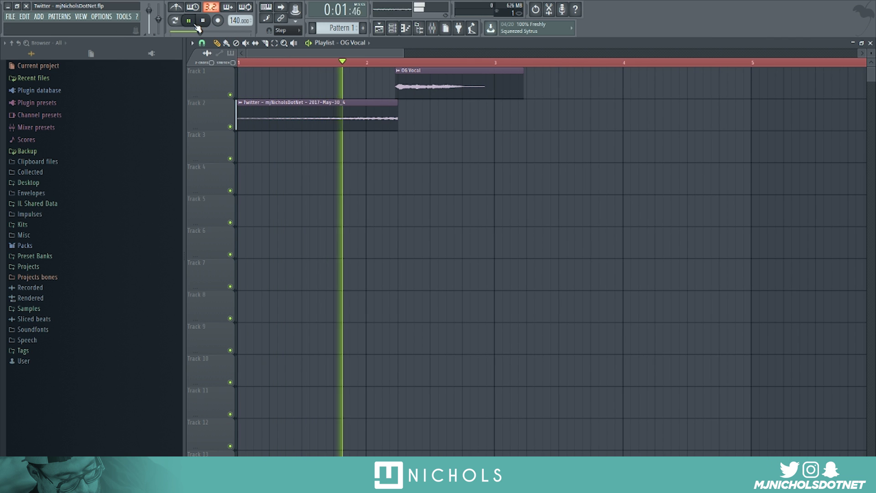
key(space)
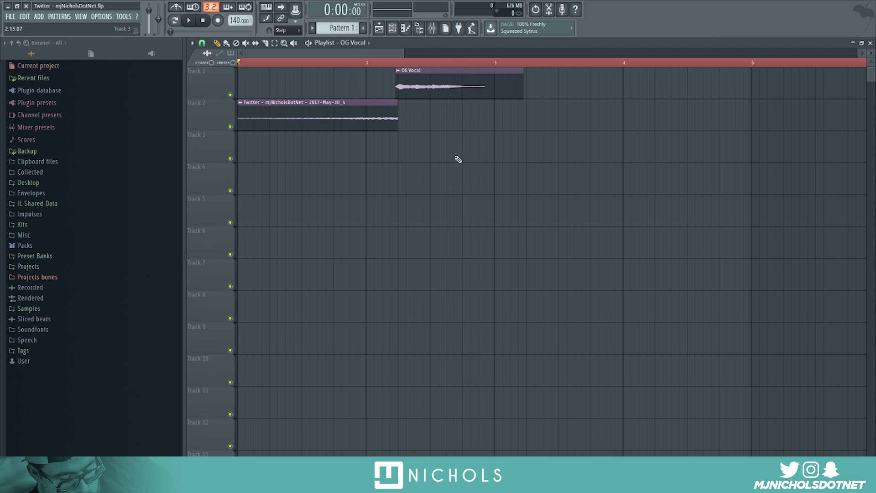
scroll(393, 106, up, 5)
drag(414, 92, 429, 92)
scroll(425, 127, down, 5)
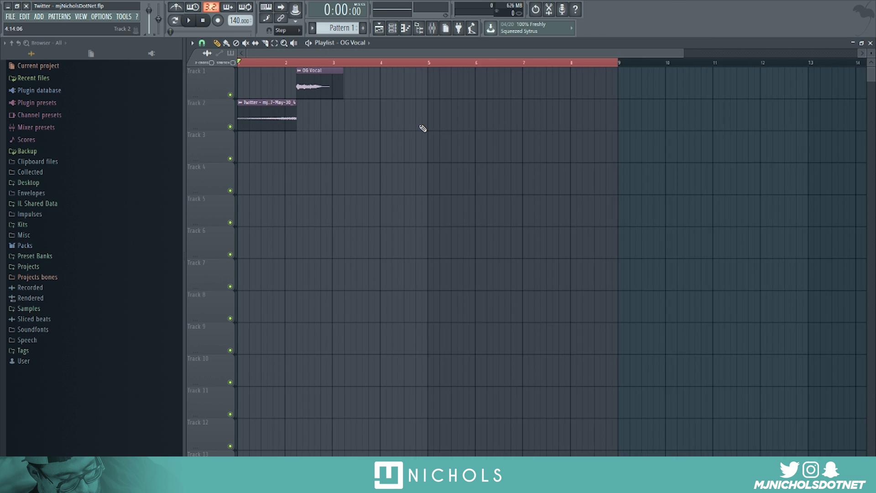
scroll(423, 128, down, 1)
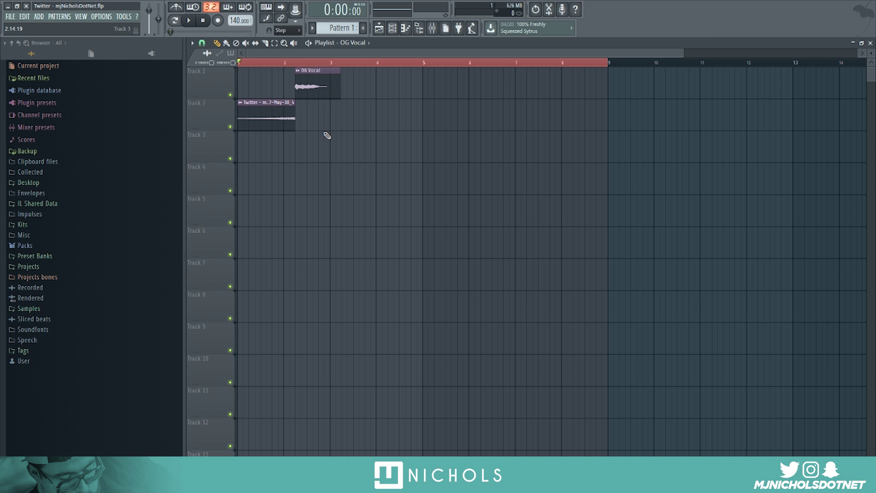
Move both clips two bars later, extend the reversed recording's start back to bar 1, and play back the longer build-up.
drag(368, 129, 284, 76)
drag(264, 118, 182, 128)
ctrl+click(375, 159)
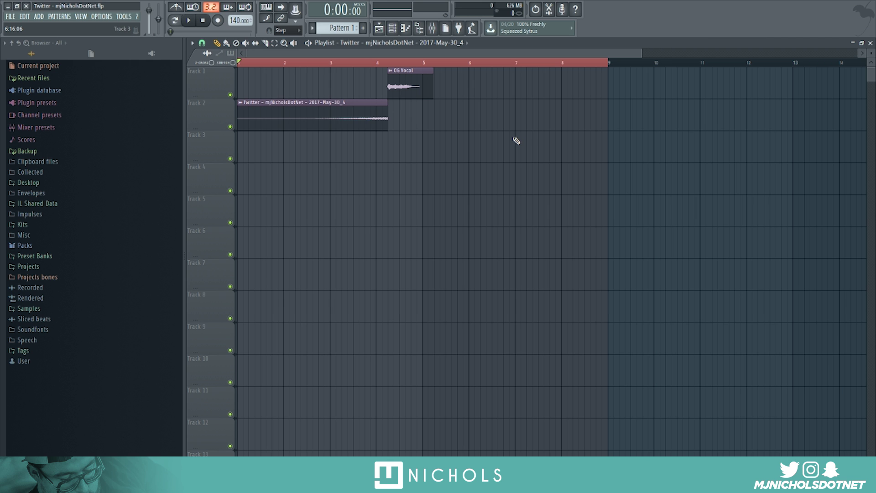
key(space)
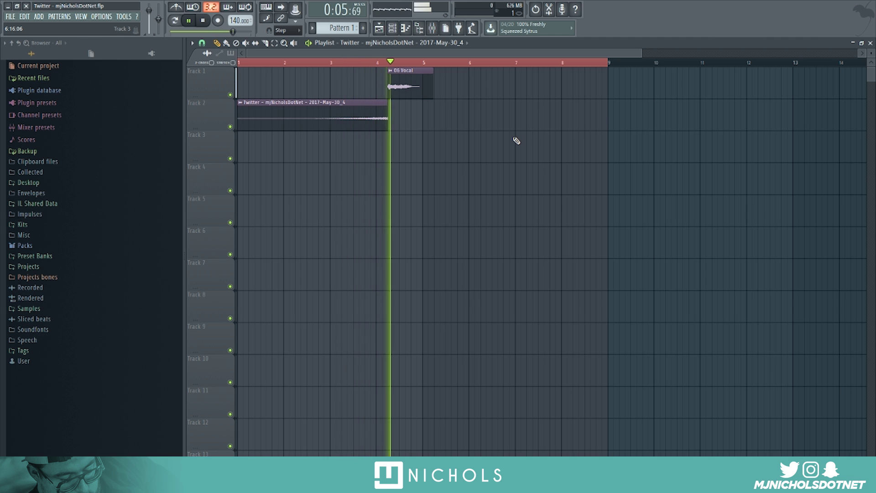
key(space)
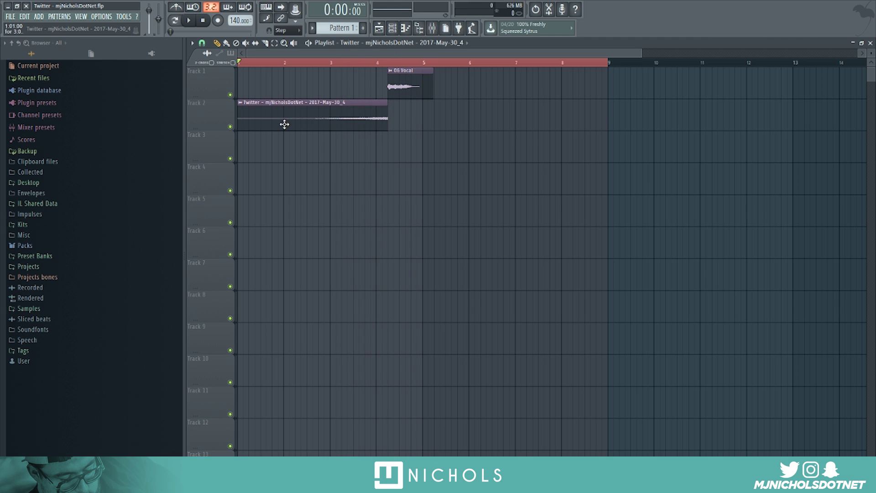
Duplicate the reversed recording onto Track 3 at bar 1 and make the copy unique.
shift+drag(284, 123, 281, 160)
right_click(281, 160)
click(280, 143)
click(240, 134)
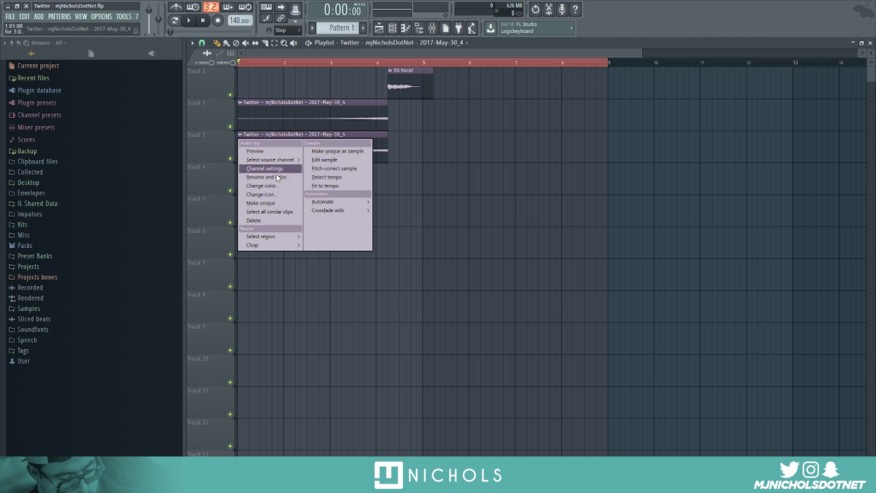
click(268, 204)
Lower the pitch of the Track 3 copy in Auto time-stretching mode, and play back the layered build-up.
double_click(262, 153)
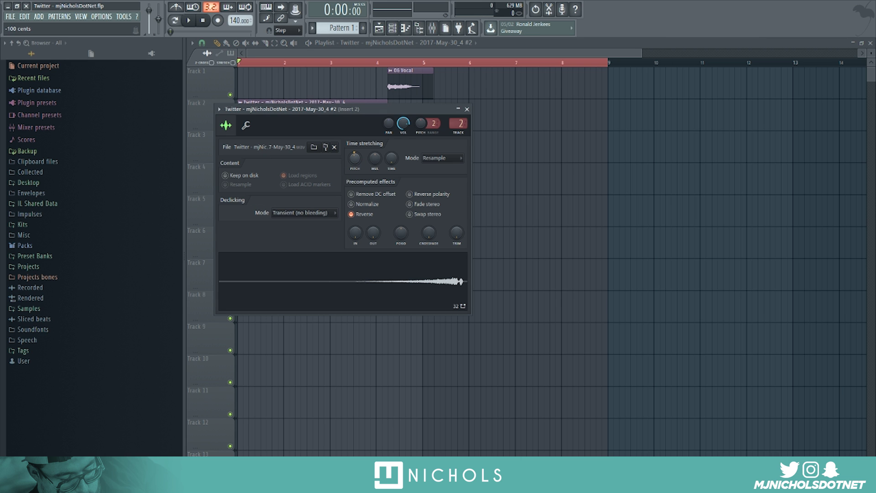
drag(356, 157, 356, 164)
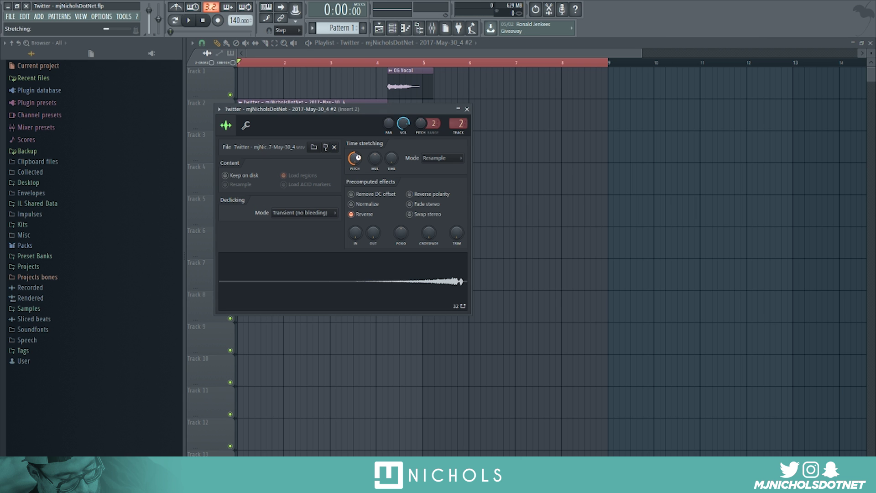
drag(458, 124, 458, 118)
click(466, 109)
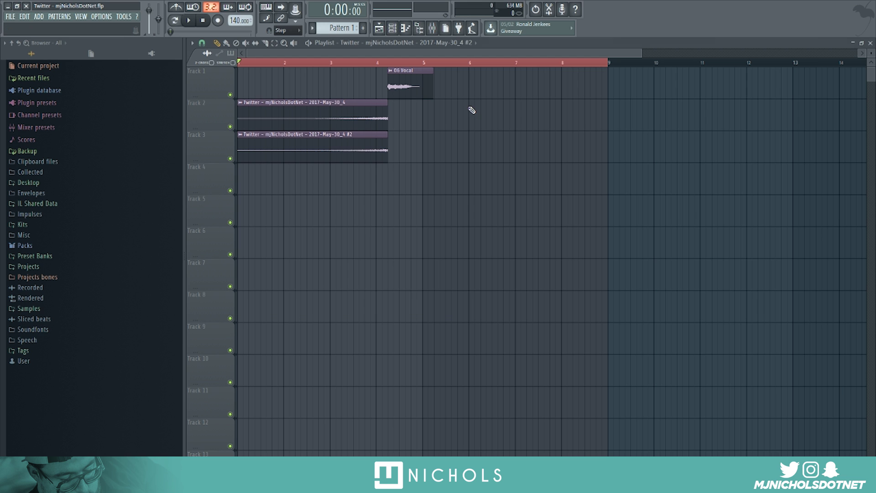
click(188, 20)
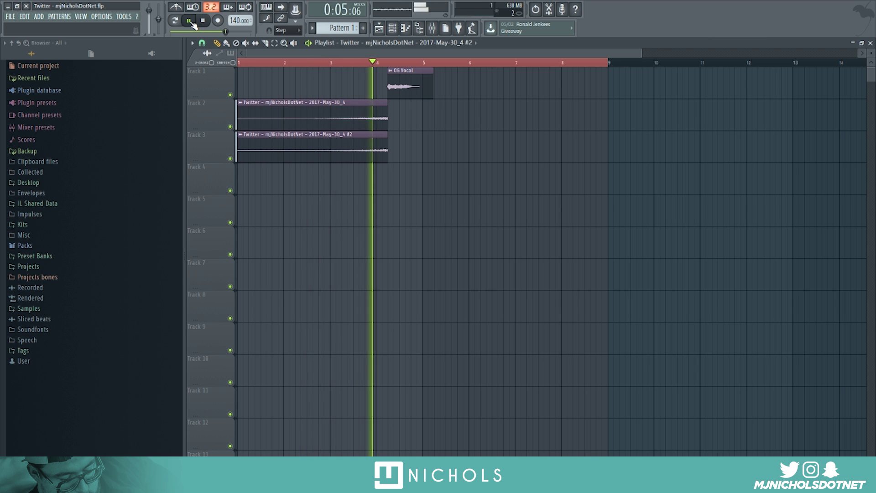
key(space)
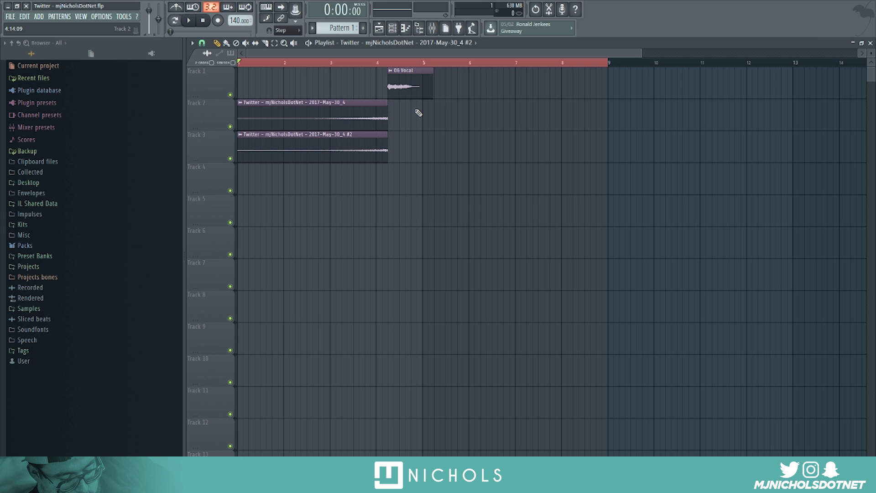
Trim the start of both reversed recordings, and move all three clips earlier so the OG Vocal clip begins at bar 4.
drag(450, 196, 268, 82)
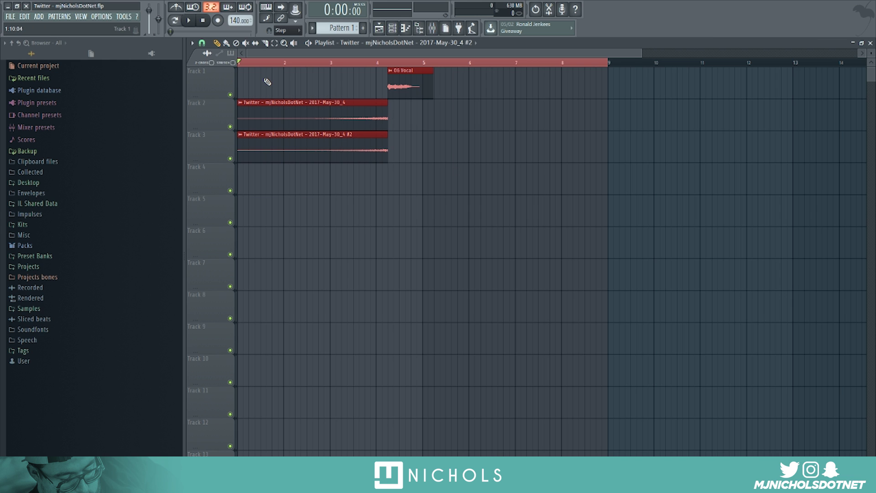
scroll(221, 130, up, 5)
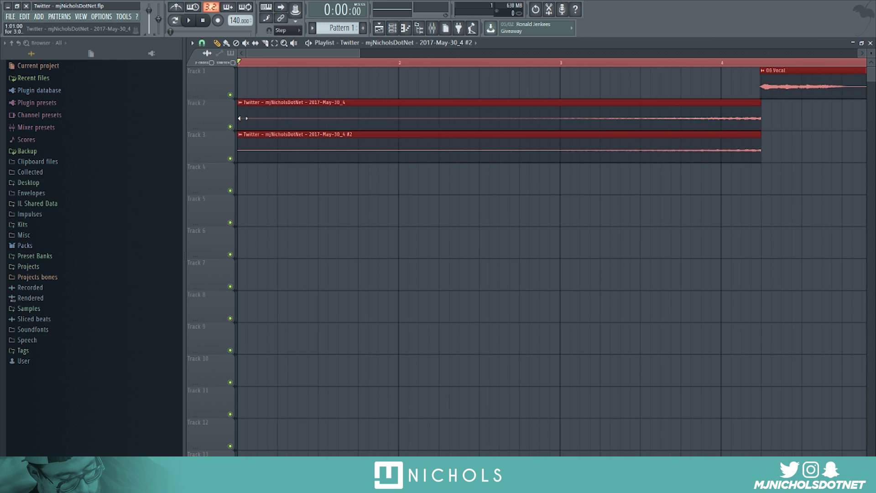
drag(299, 182, 371, 124)
drag(828, 195, 590, 69)
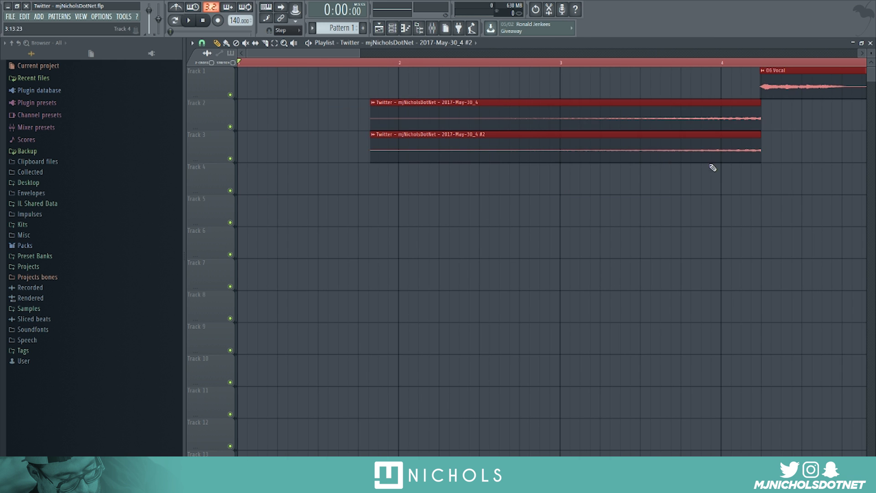
scroll(772, 101, up, 5)
drag(767, 86, 504, 86)
scroll(460, 178, down, 8)
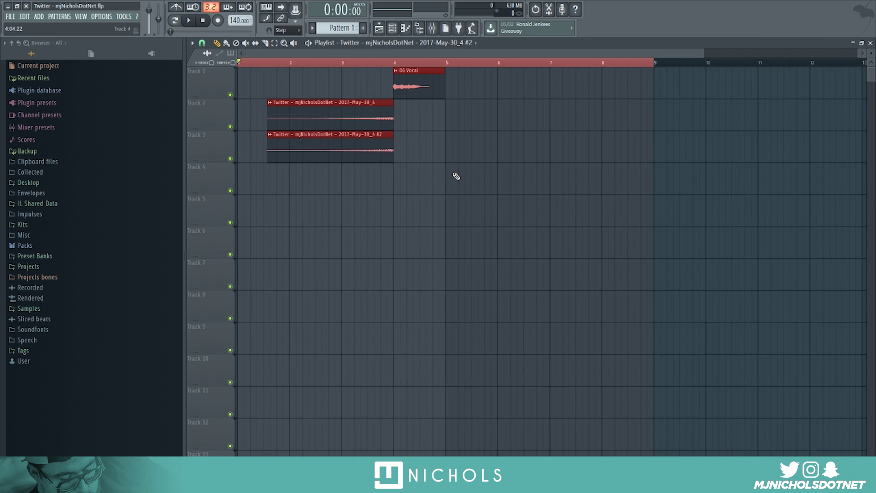
Select both reversed recordings on Tracks 2 and 3, extend their starts back to bar 1, and clear the selection.
key(ctrl+d)
scroll(250, 188, up, 4)
drag(352, 187, 323, 94)
scroll(299, 186, down, 4)
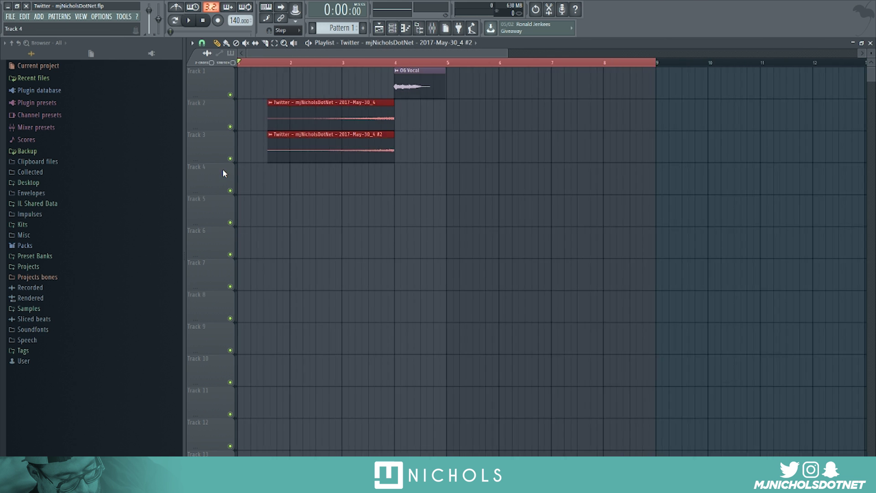
scroll(307, 131, up, 3)
drag(287, 123, 237, 123)
key(ctrl+d)
Slice the OG Vocal clip shortly after bar 4 to separate its opening sound from the rest.
scroll(600, 133, up, 6)
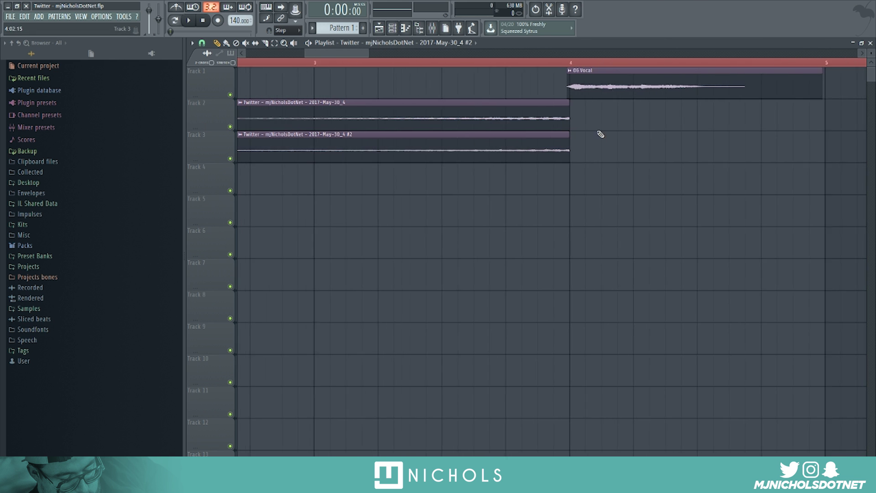
click(265, 42)
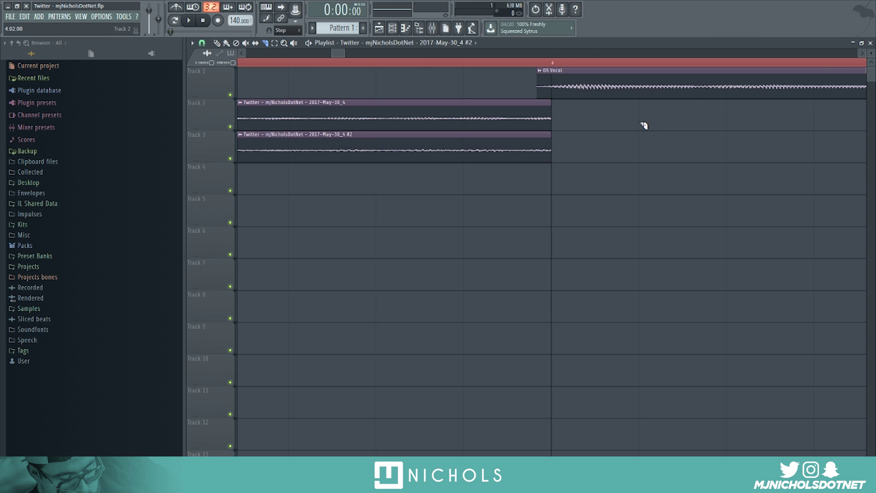
drag(645, 111, 644, 75)
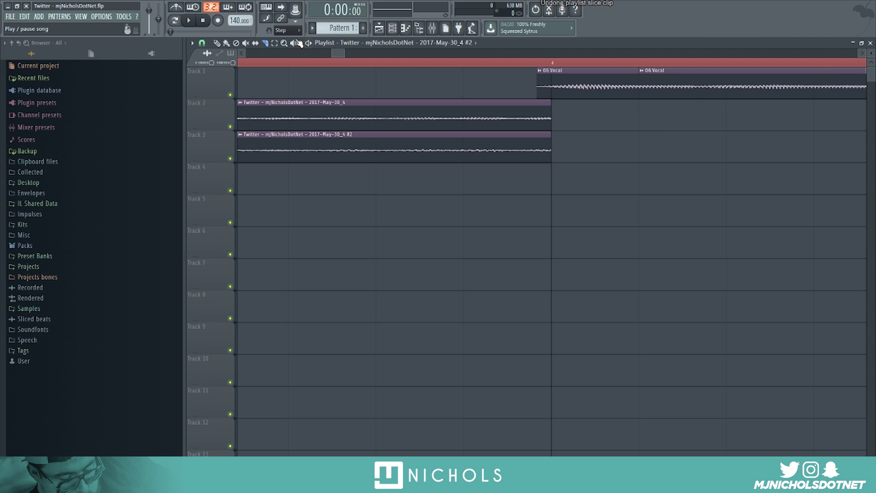
click(217, 42)
scroll(283, 119, down, 2)
scroll(282, 119, down, 1)
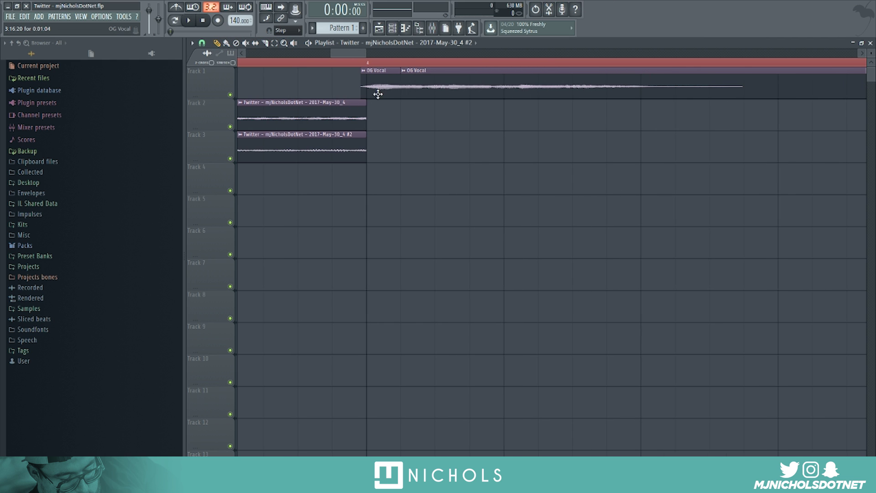
Duplicate the short opening vocal slice on Track 1 into four evenly spaced copies between bars 3 and 4.
drag(379, 92, 273, 81)
scroll(260, 139, down, 5)
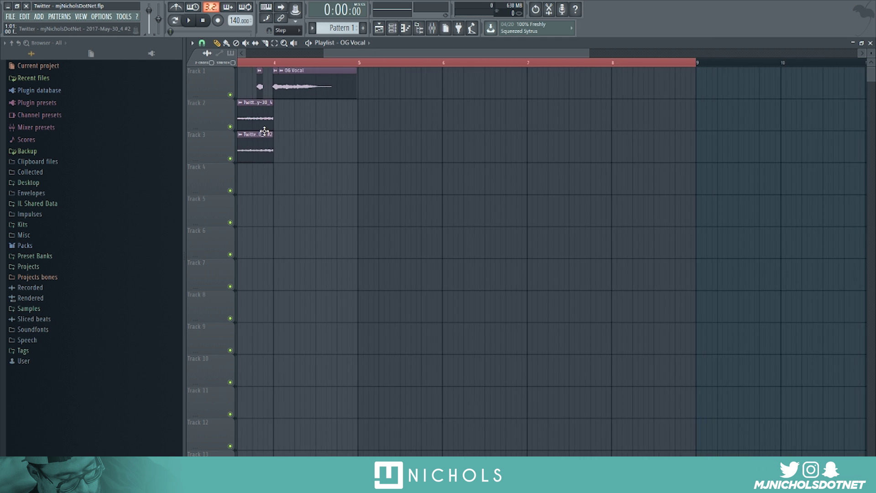
scroll(248, 132, up, 2)
scroll(248, 132, up, 2)
click(462, 89)
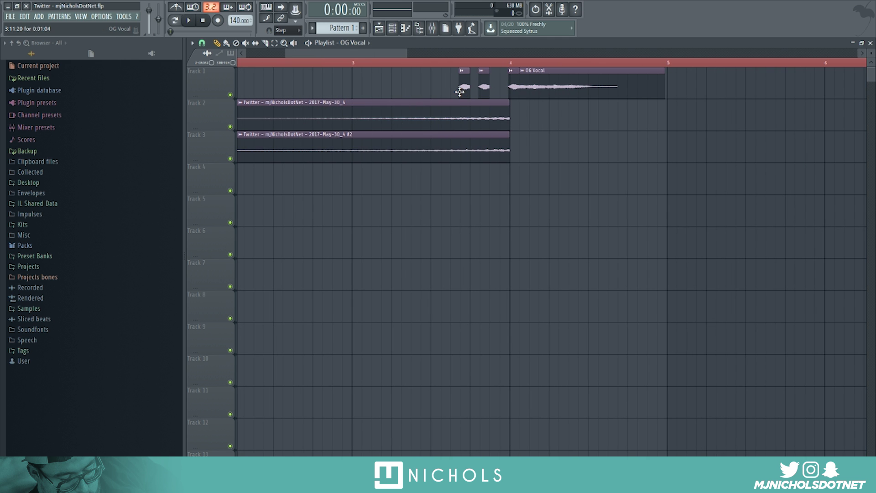
drag(466, 90, 365, 94)
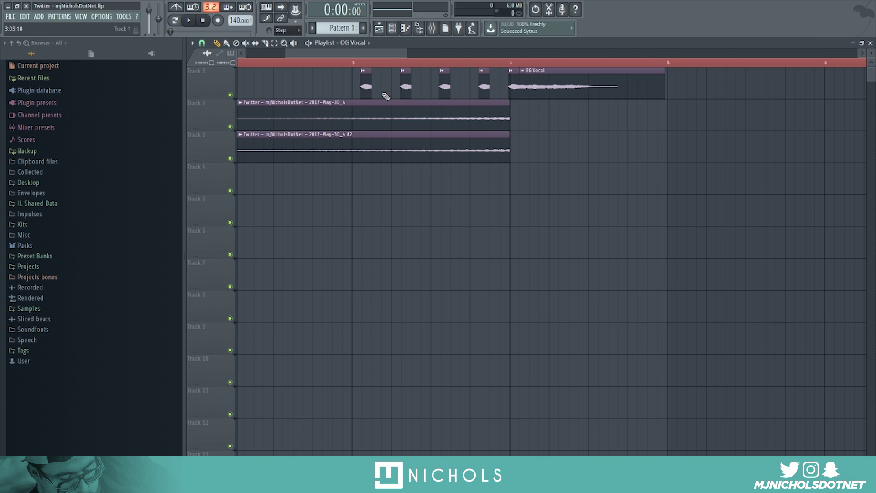
Shift the four slice copies slightly later, duplicate them back to just after bar 2, and play back the stutter build-up.
ctrl+drag(493, 92, 375, 90)
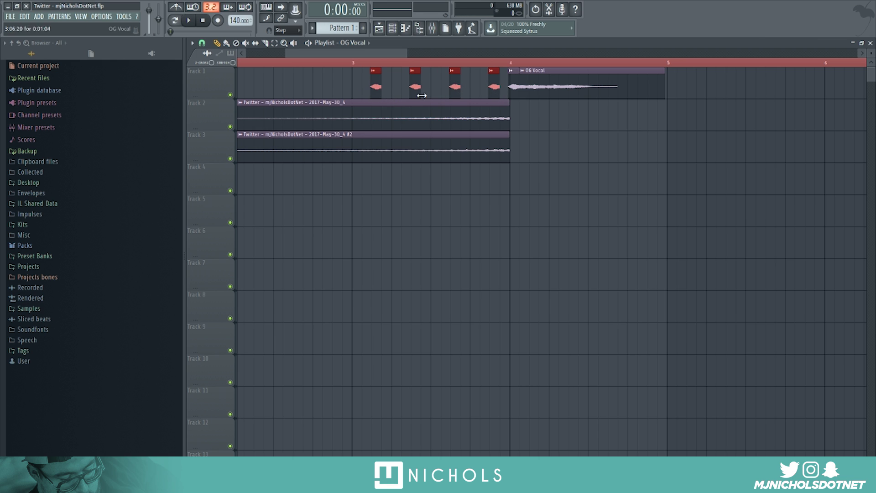
shift+drag(492, 92, 336, 94)
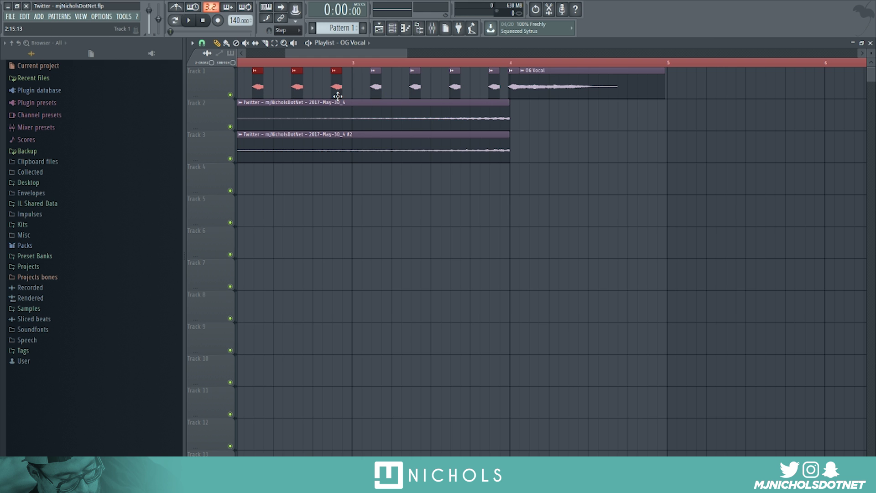
scroll(321, 108, down, 4)
key(space)
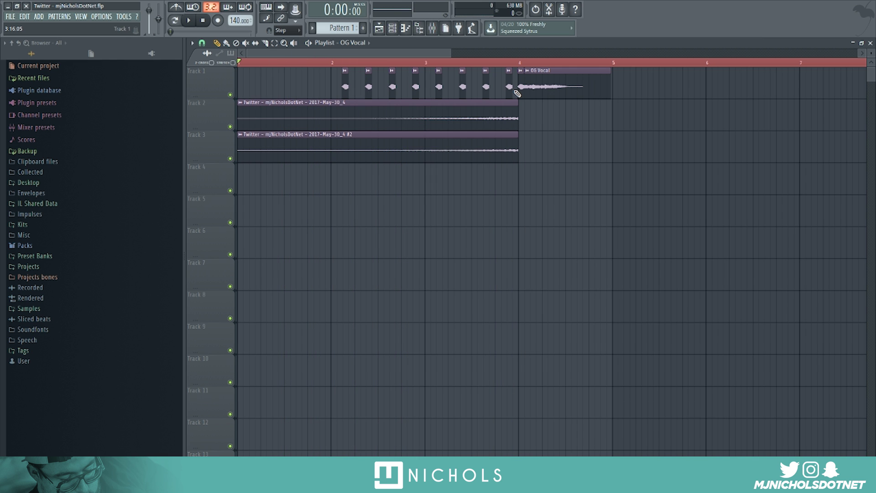
Create a volume automation clip for mixer Insert 1, and close the mixer.
key(F9)
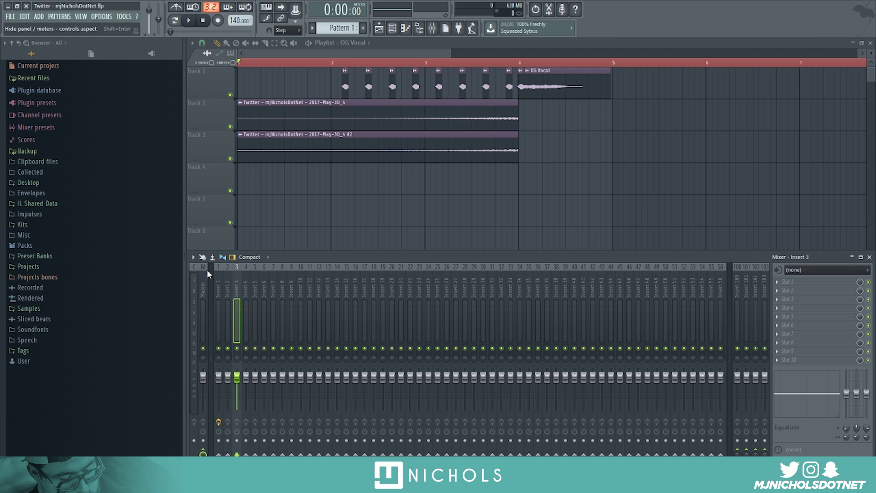
click(220, 290)
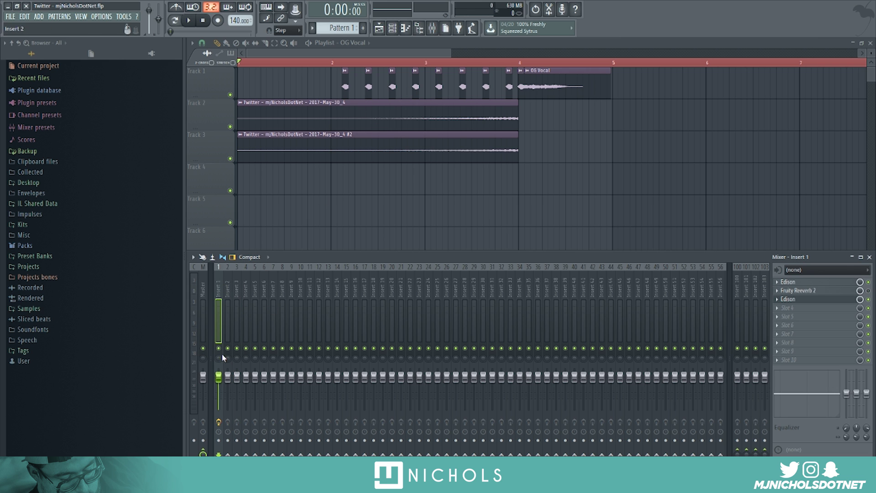
right_click(218, 377)
click(273, 393)
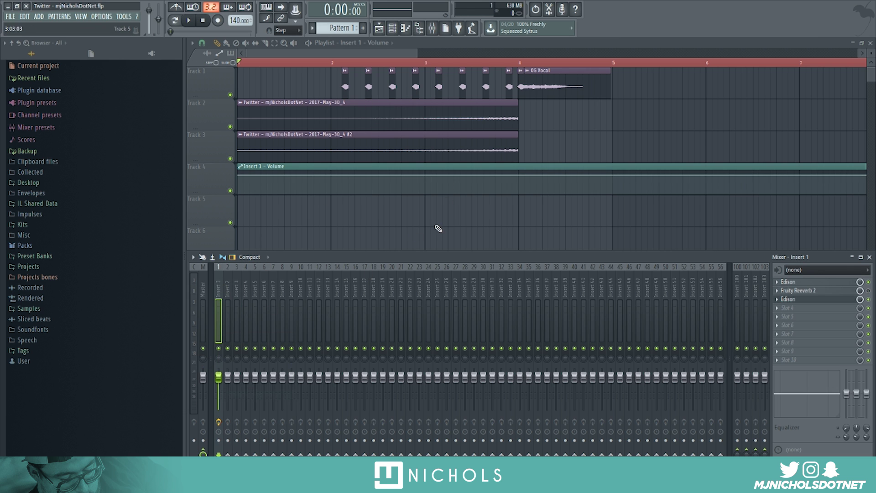
key(F9)
scroll(489, 220, down, 4)
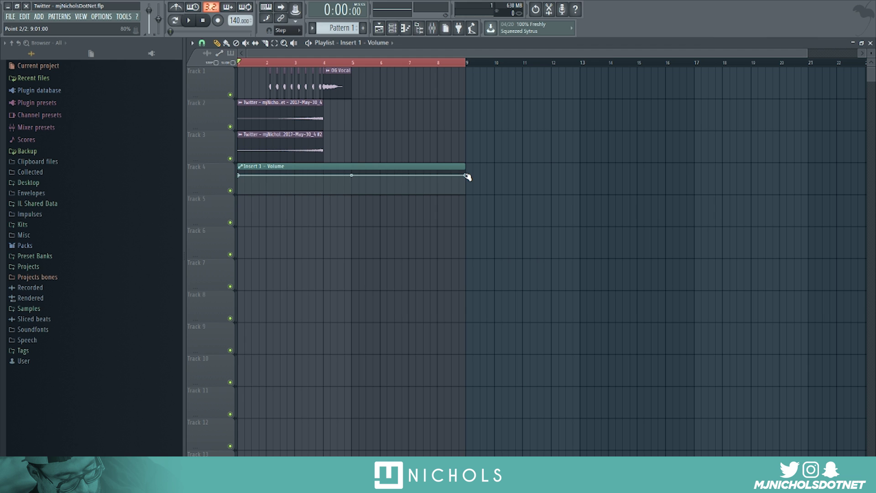
Shape the Insert 1 volume automation into a curved rise from near zero, running from bar 2 to the start of bar 4.
drag(467, 178, 324, 177)
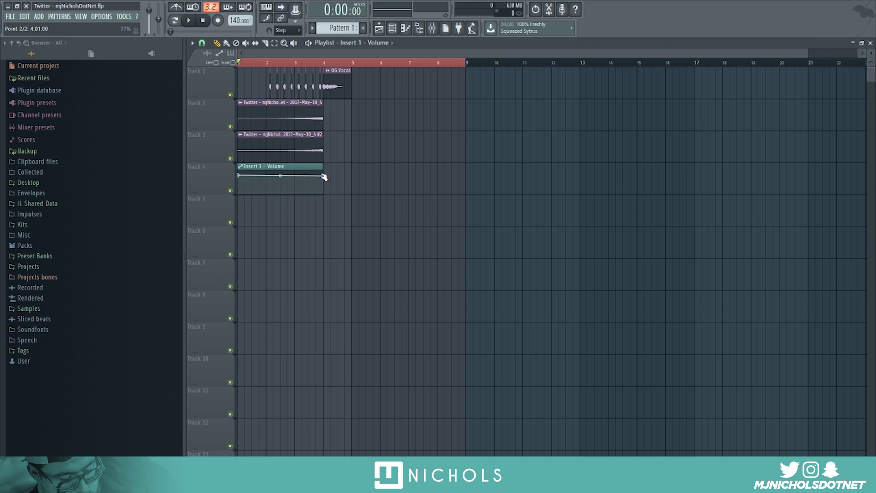
drag(239, 176, 262, 199)
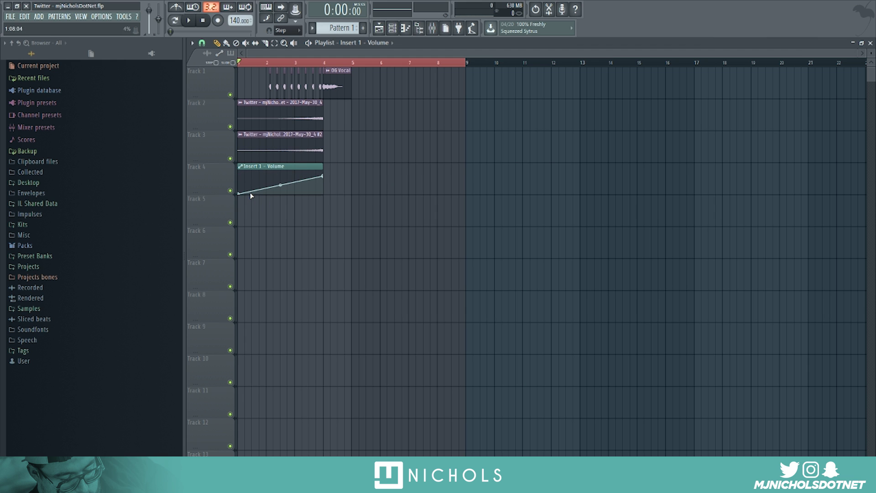
drag(320, 176, 381, 178)
scroll(295, 169, up, 3)
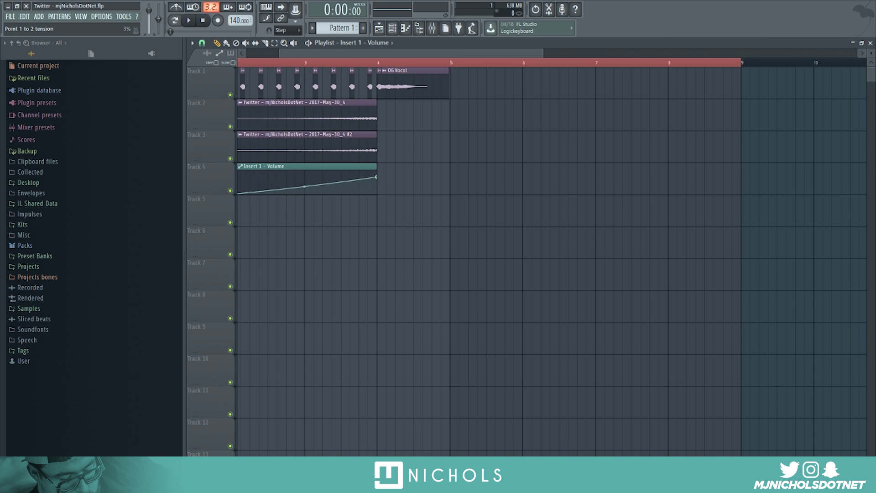
Play back the build-up from bar 1 to check the rising volume of the vocal slices.
scroll(313, 187, down, 3)
key(space)
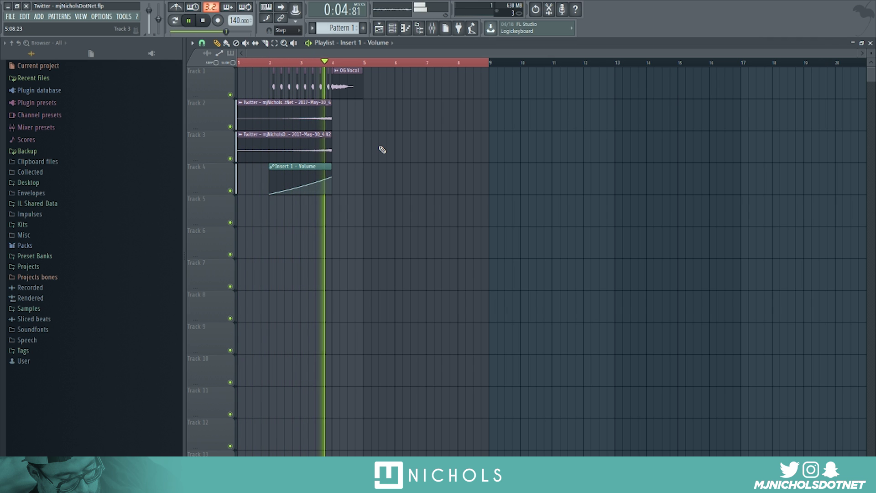
key(space)
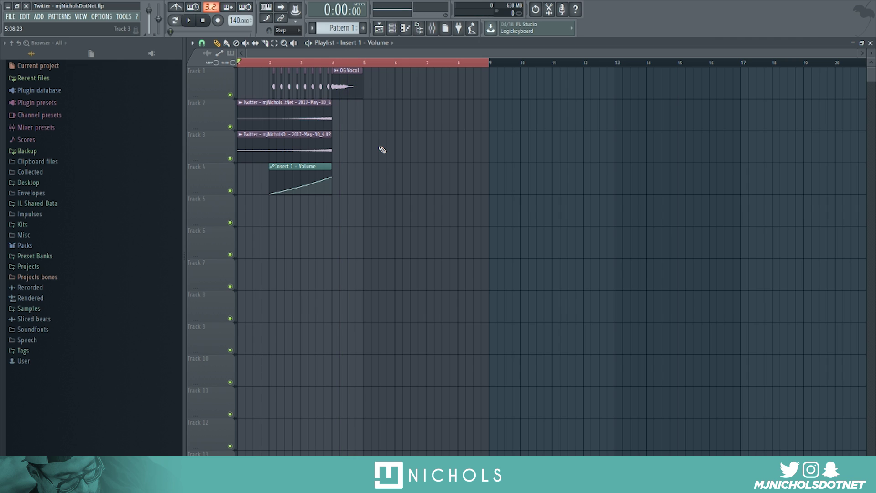